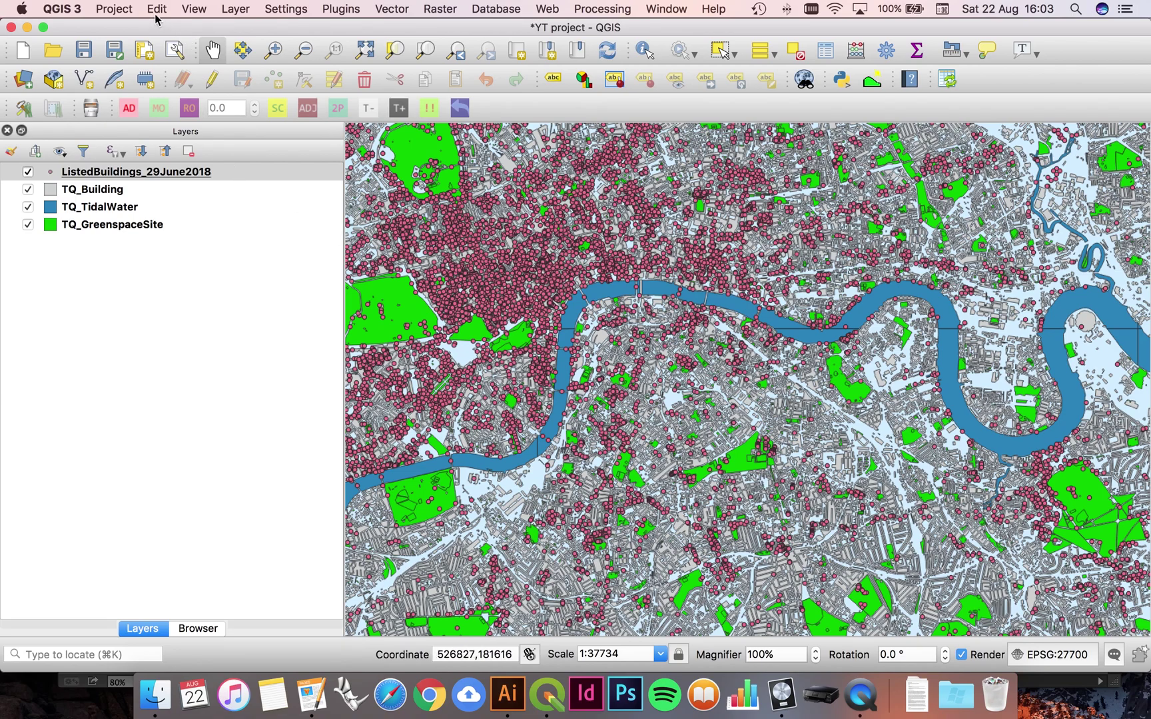
Zoom the map canvas in on central London and the Thames to about 1:26204.
scroll(706, 360, up, 2)
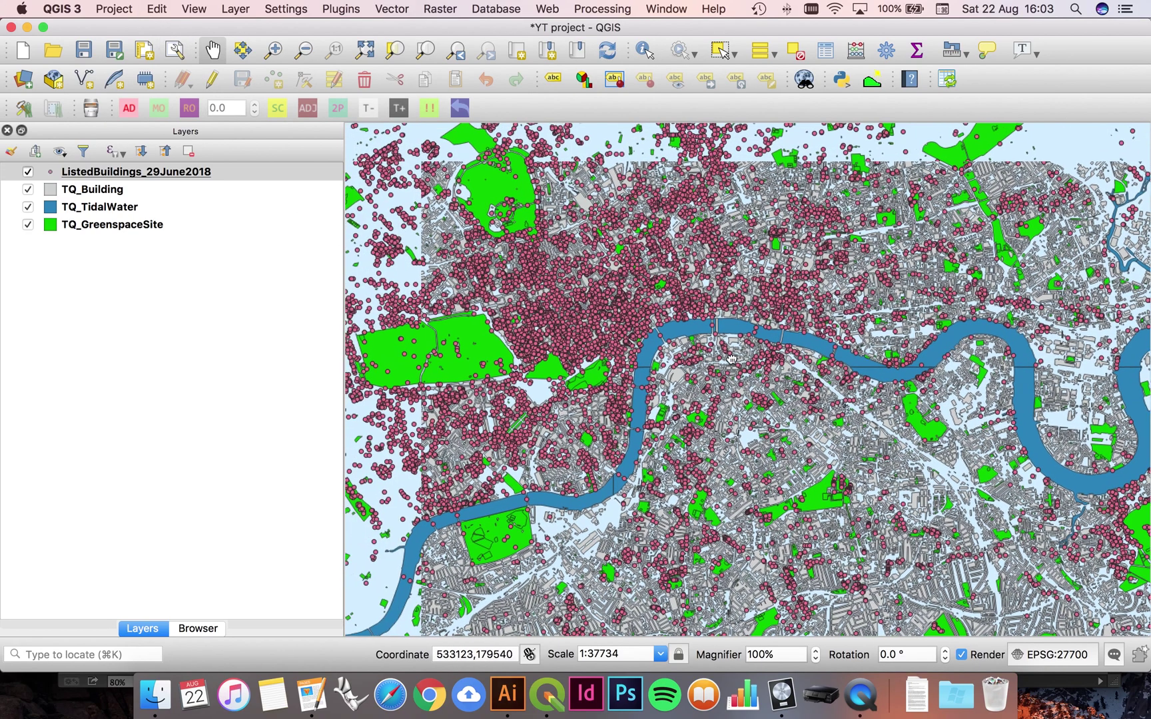
scroll(732, 355, up, 1)
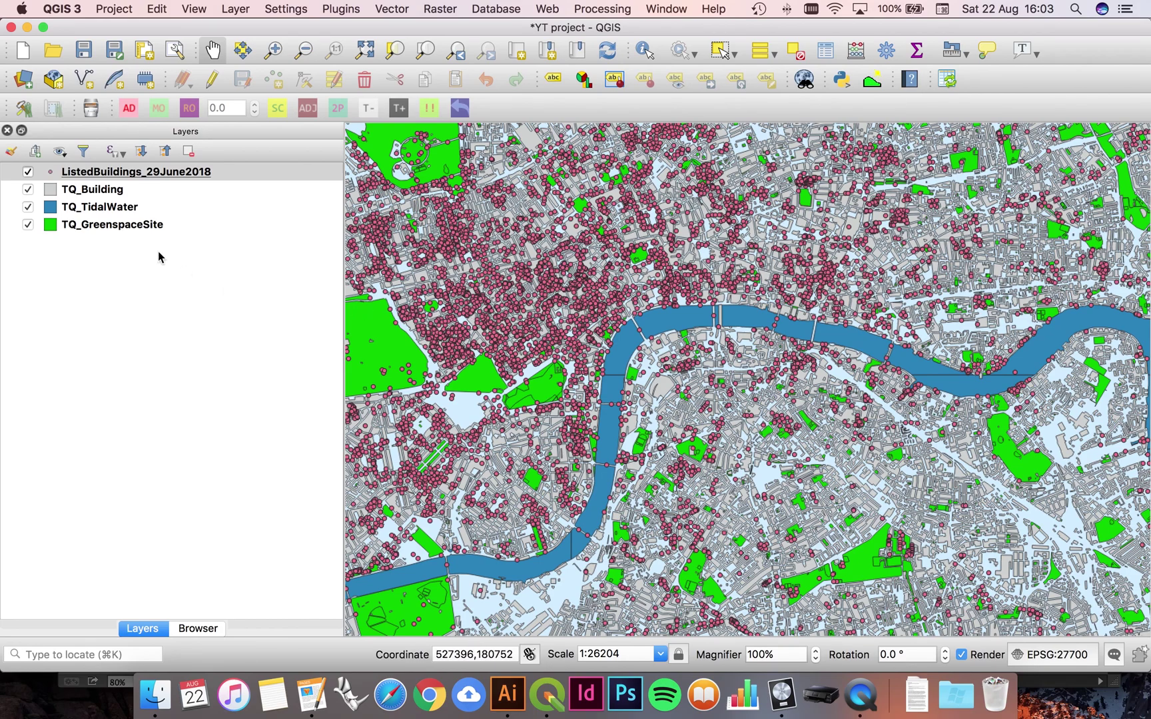
Create a new print layout from the Project menu titled 'A3 - Landscape 1-5000'.
click(101, 6)
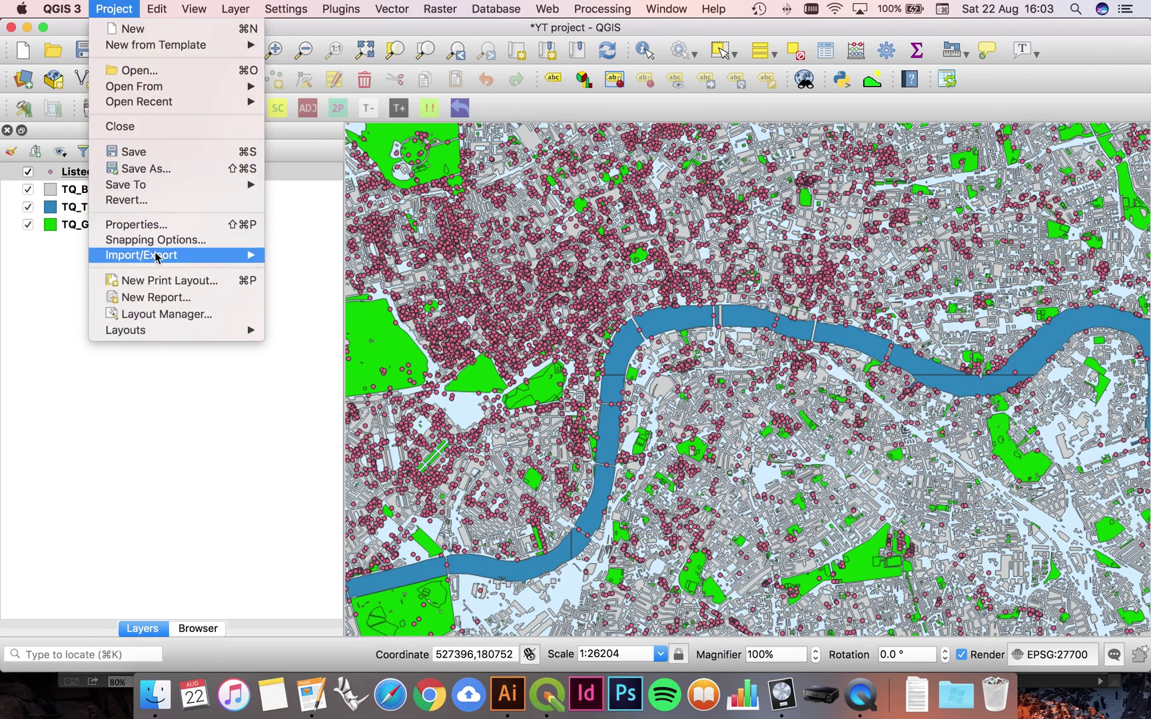
click(171, 283)
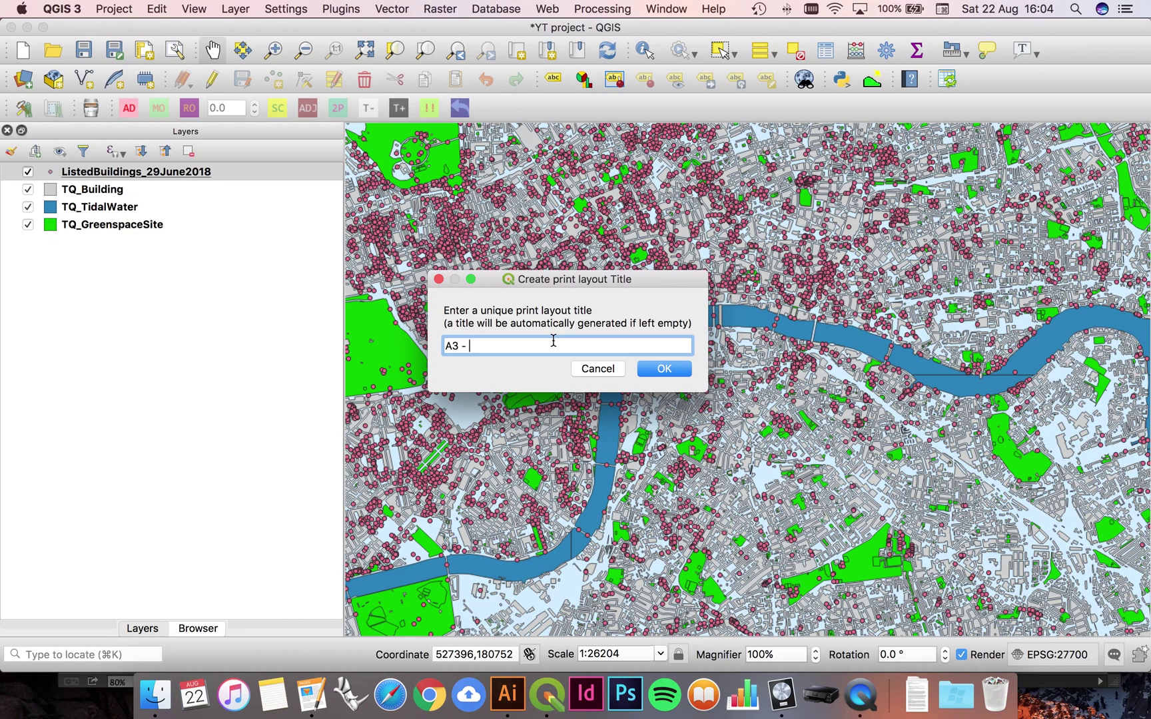
text(A3 - Landscape 1-5000)
click(655, 371)
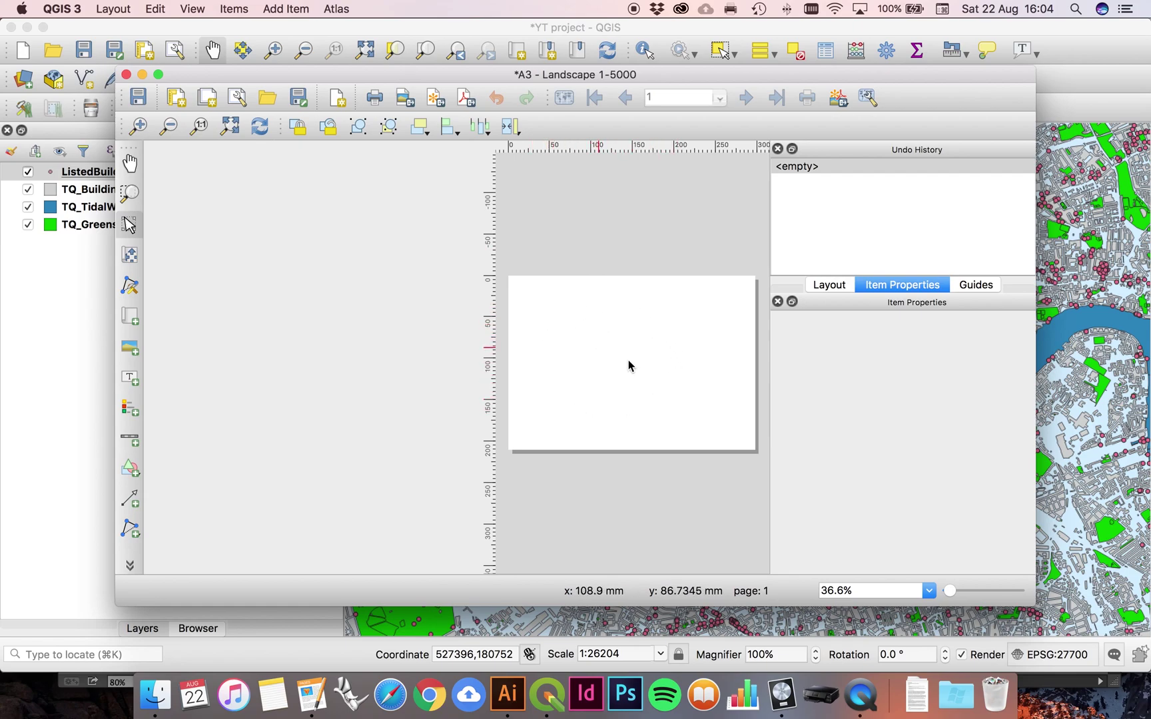
right_click(590, 322)
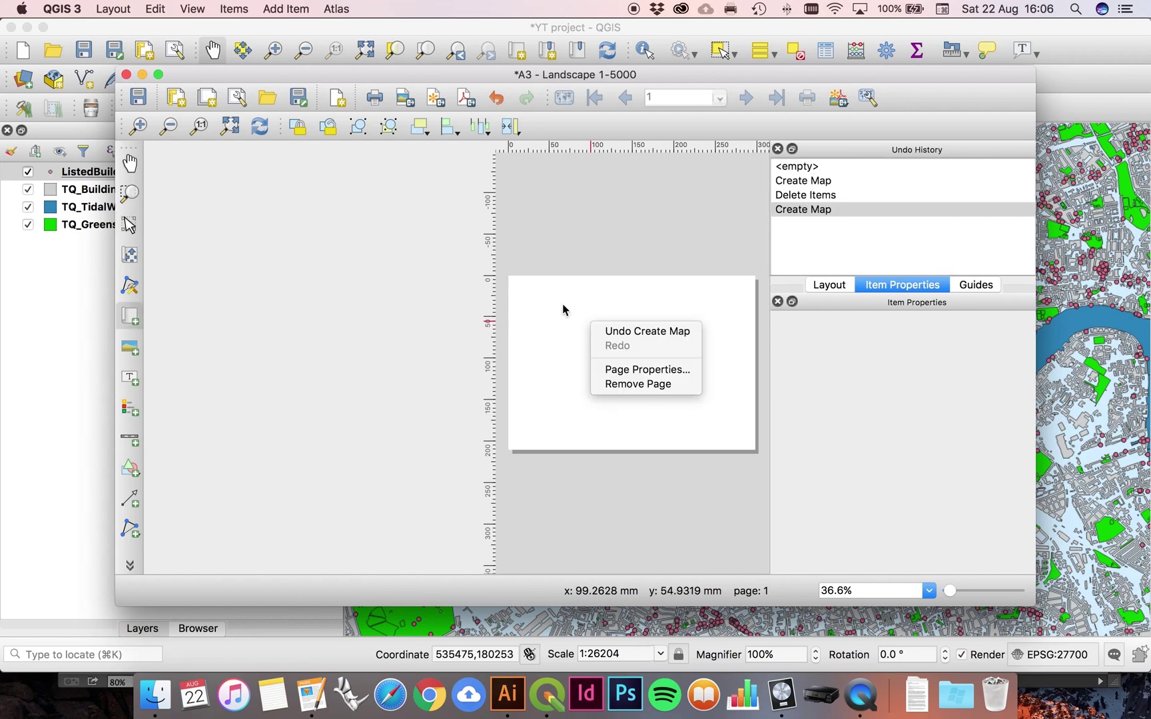
click(611, 206)
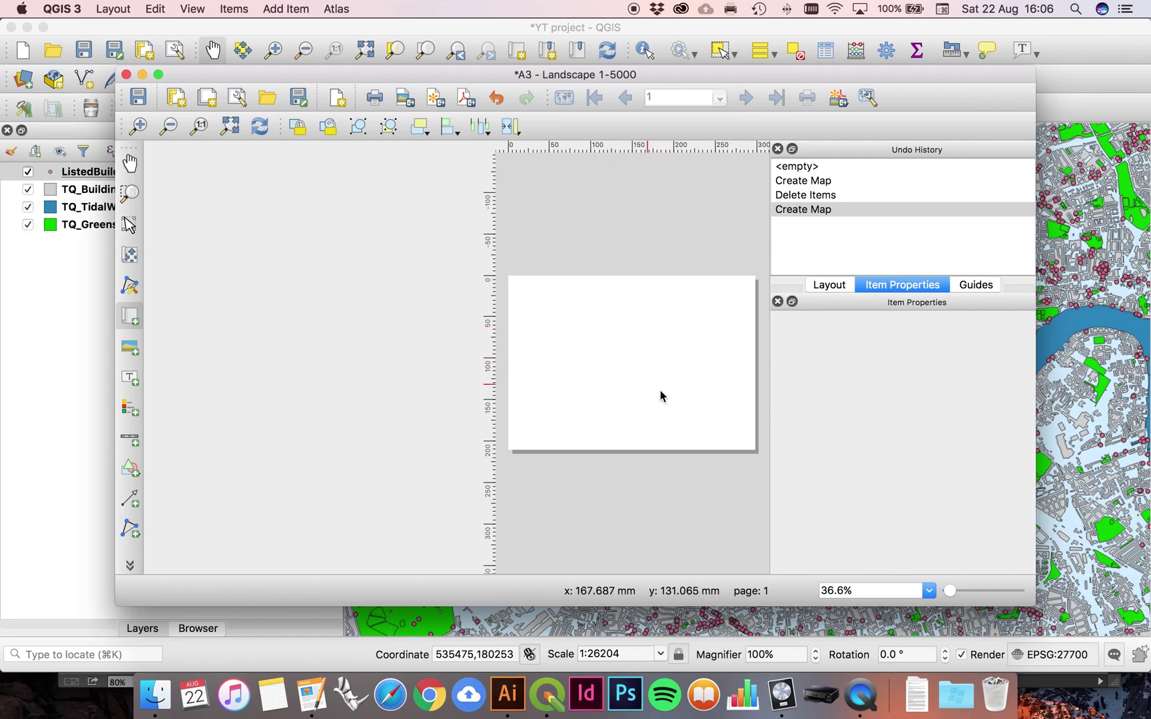
click(508, 695)
key(super+Tab)
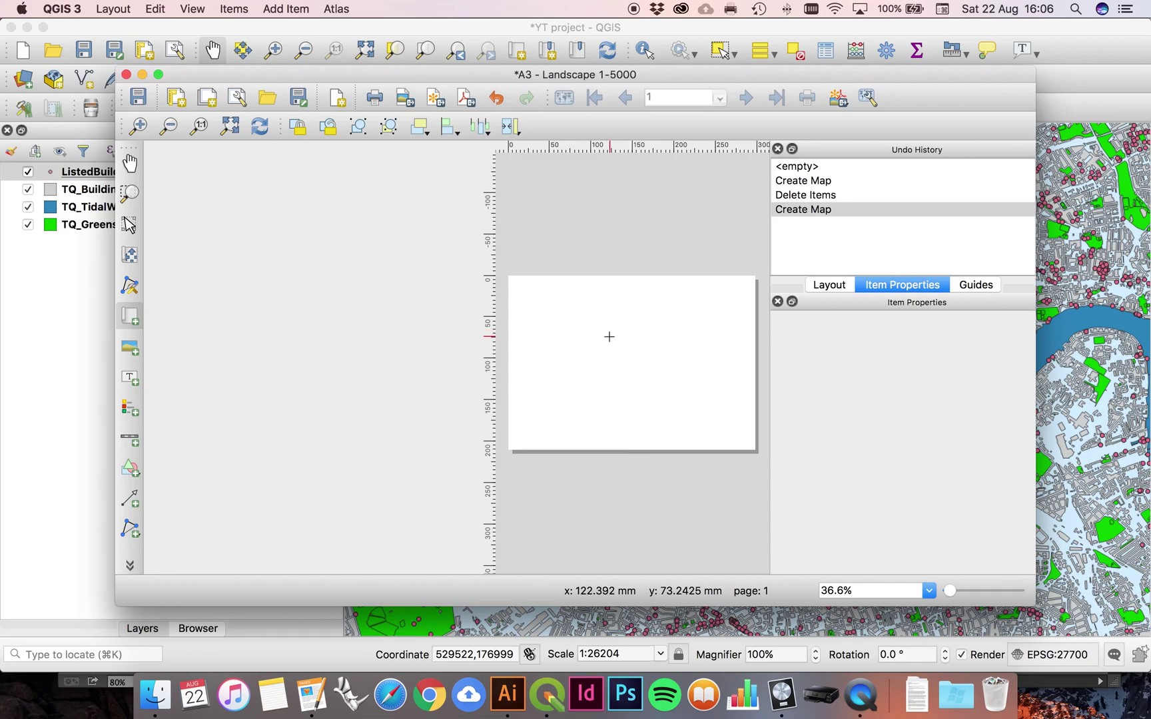
In Page Properties, set the layout page to 420 mm wide by 297 mm high.
right_click(604, 326)
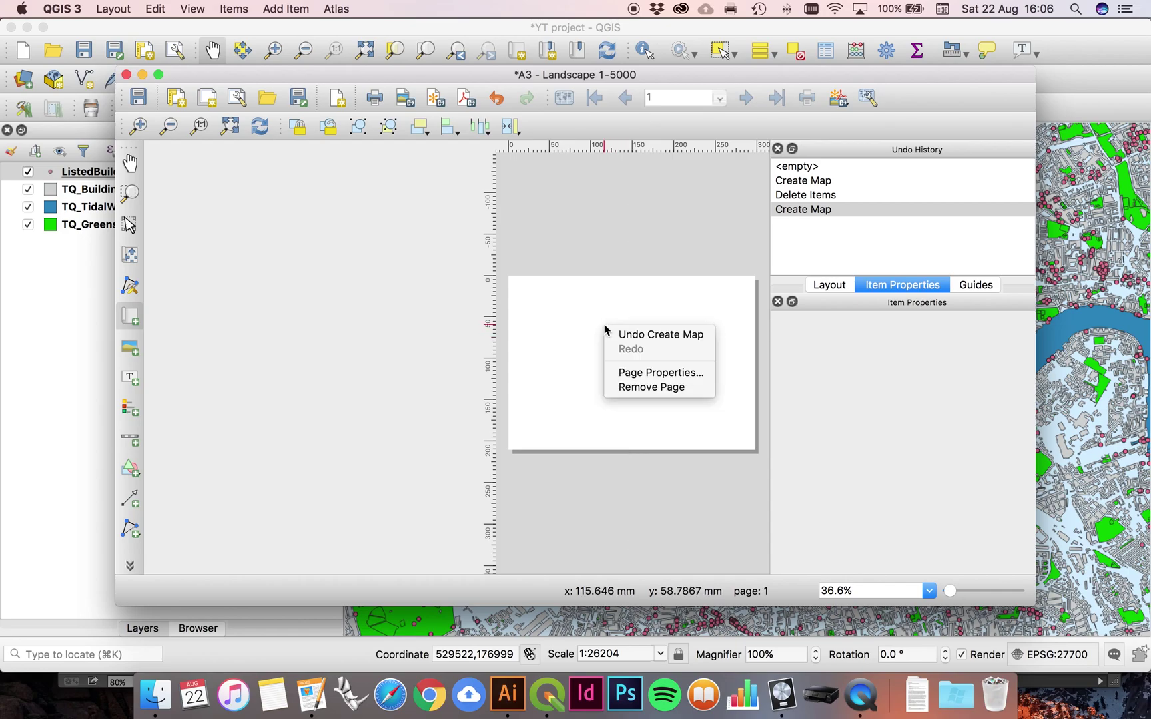
click(653, 374)
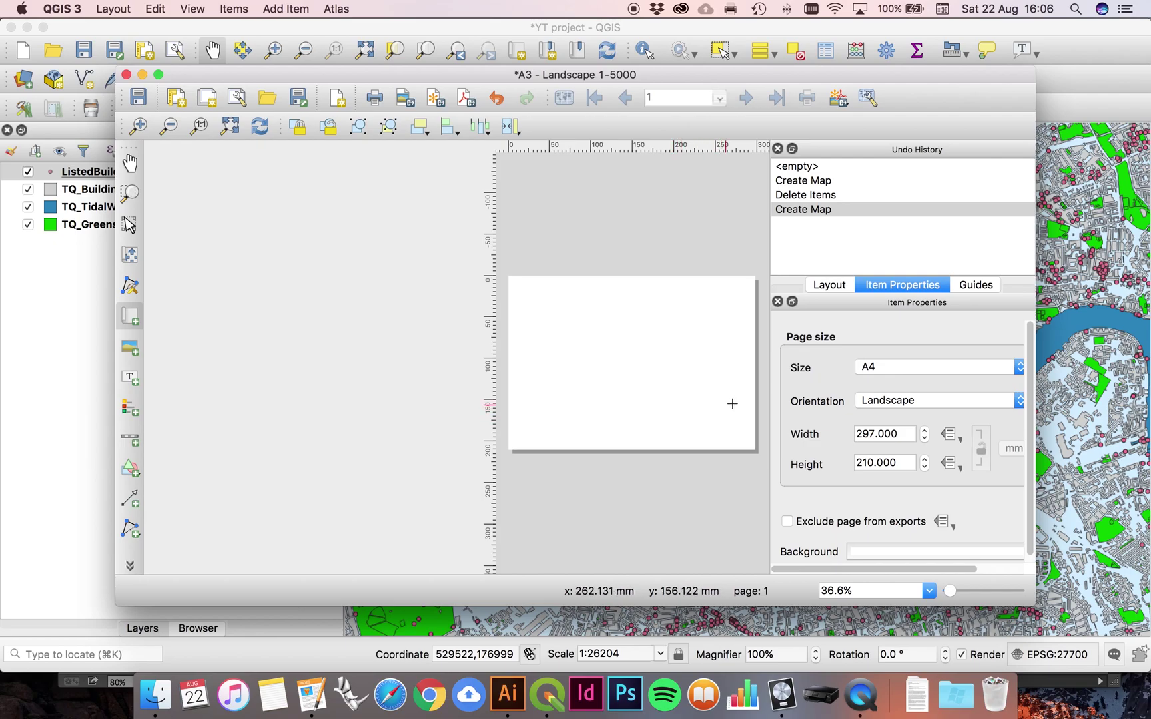
double_click(893, 430)
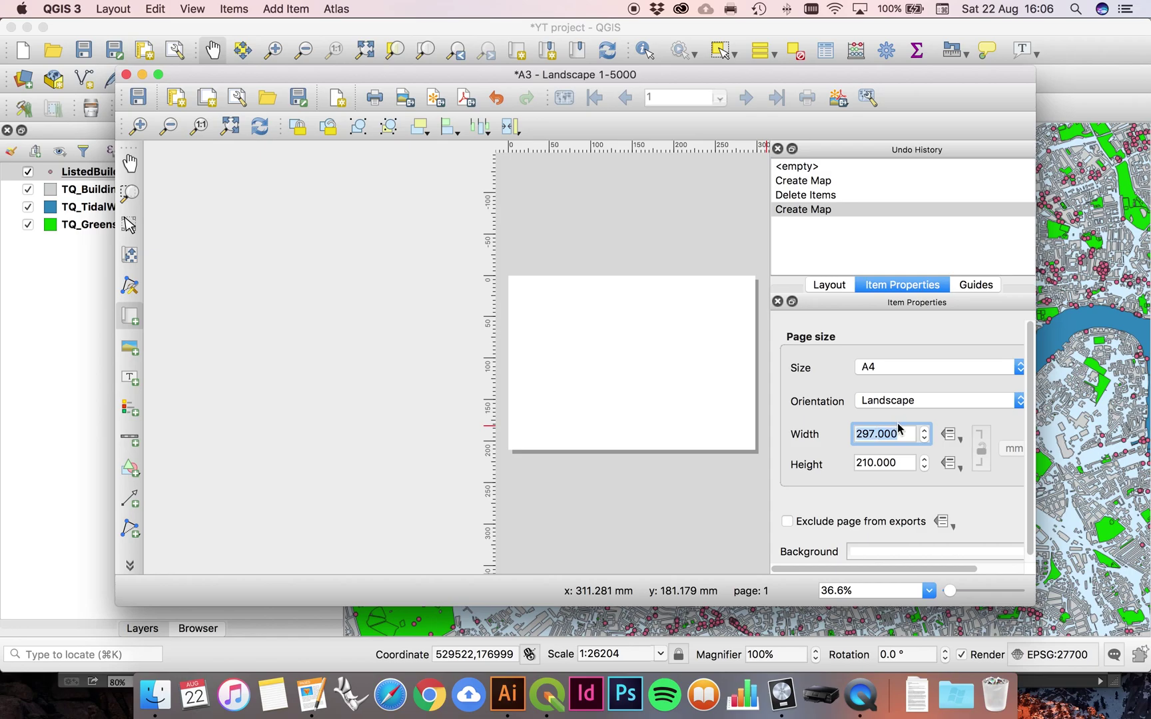
click(927, 465)
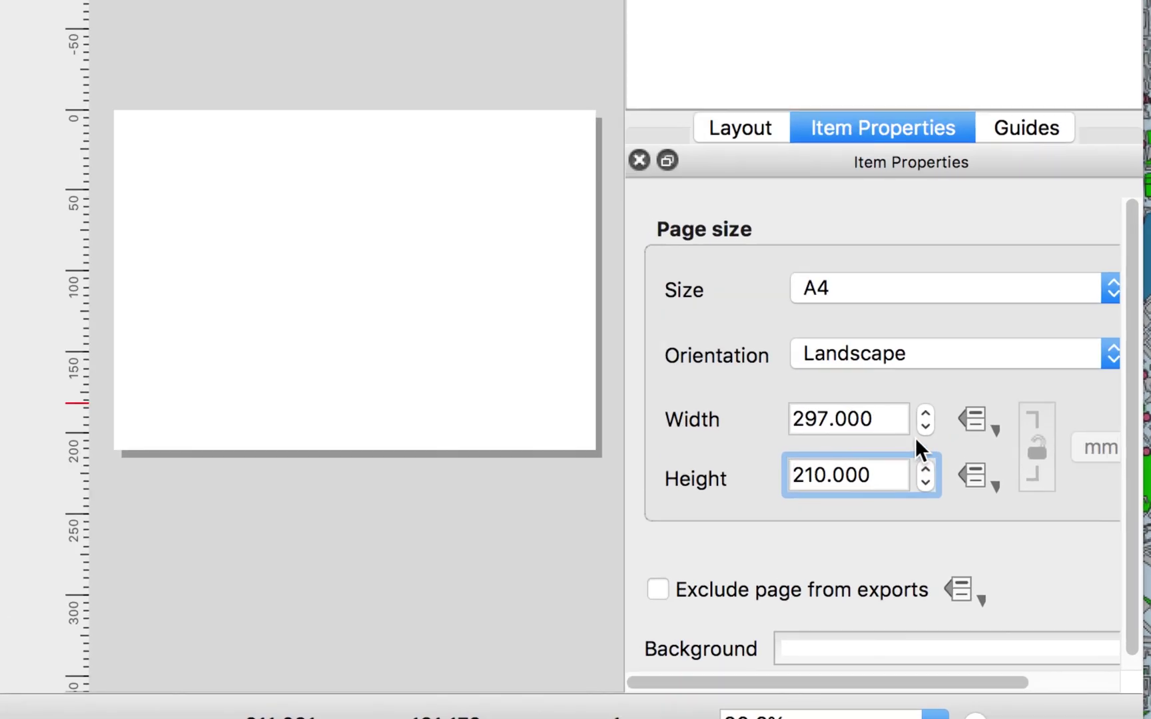
double_click(895, 434)
text(420)
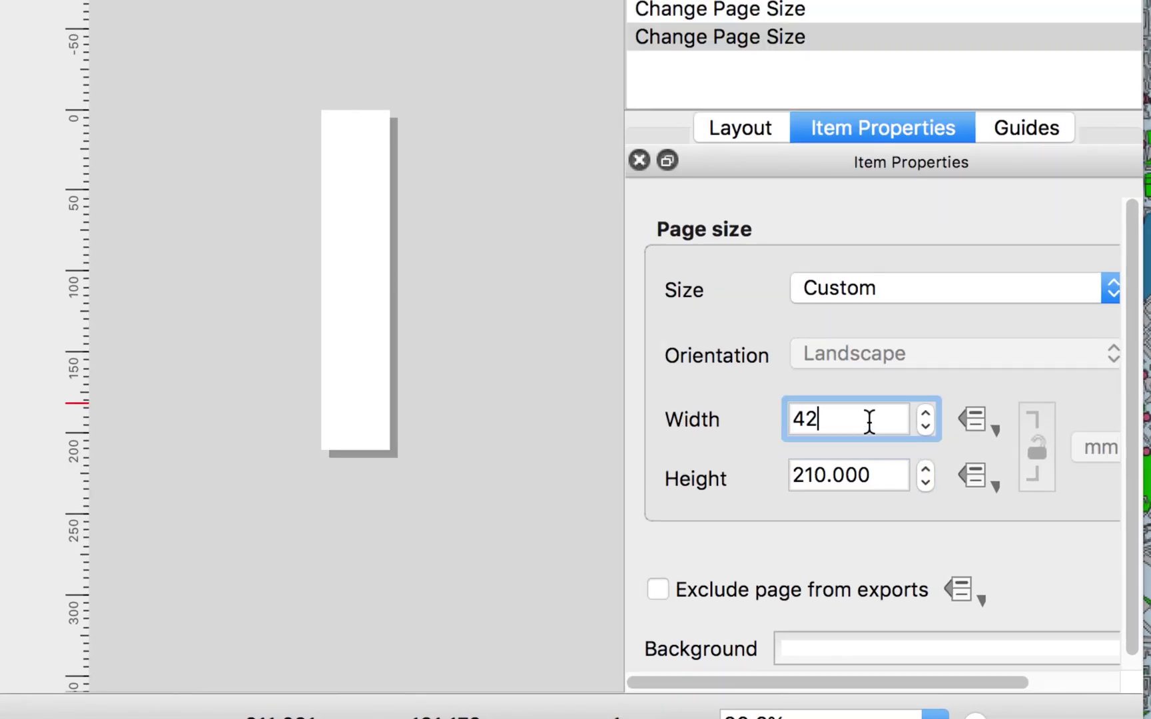
key(Tab)
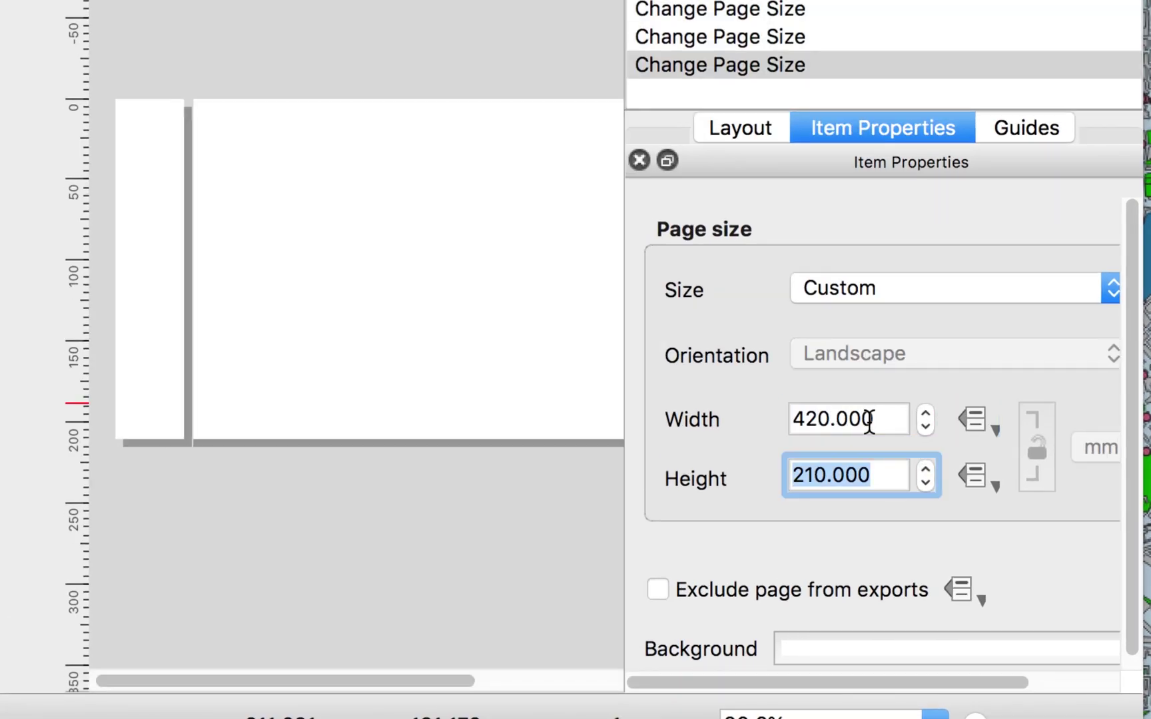
text(297)
key(Tab)
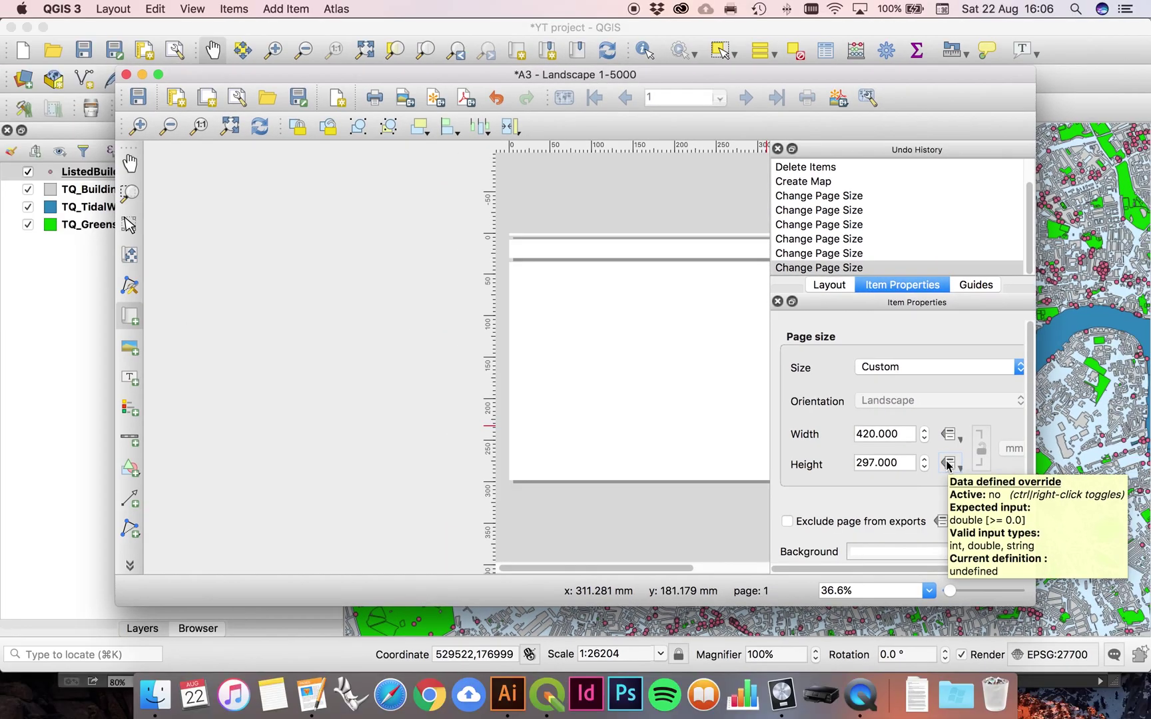
scroll(596, 316, down, 3)
scroll(693, 347, up, 1)
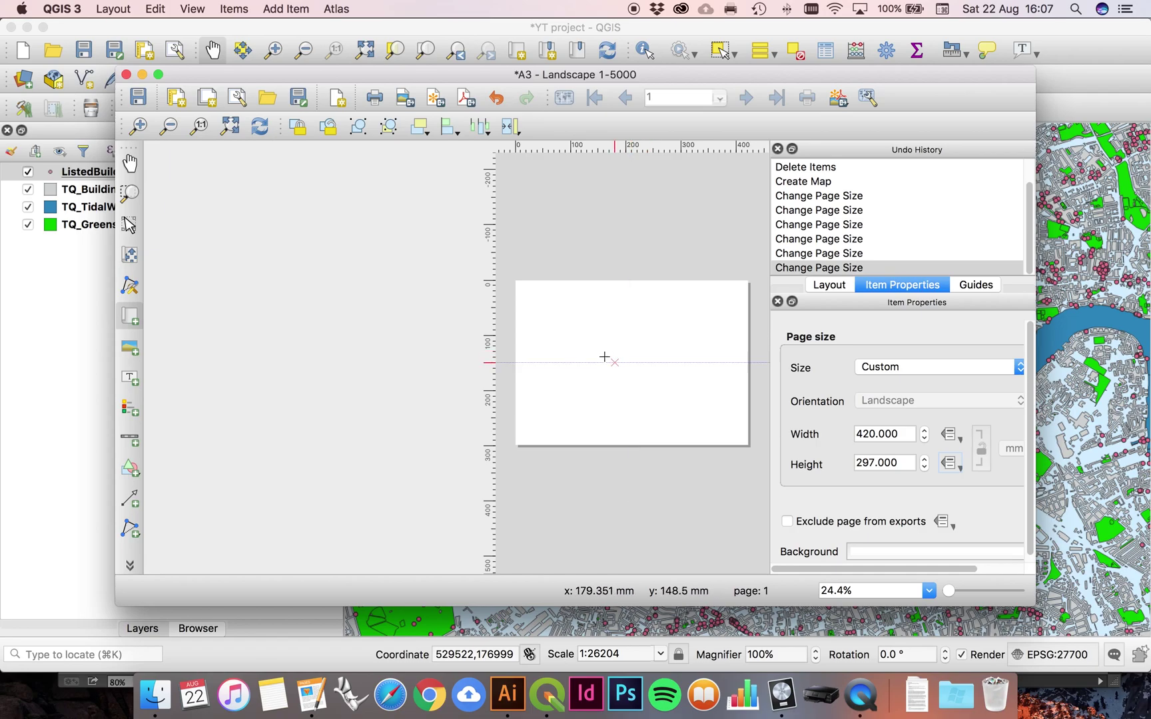
Draw a trial map frame, delete it, and pick Add Map again.
click(270, 6)
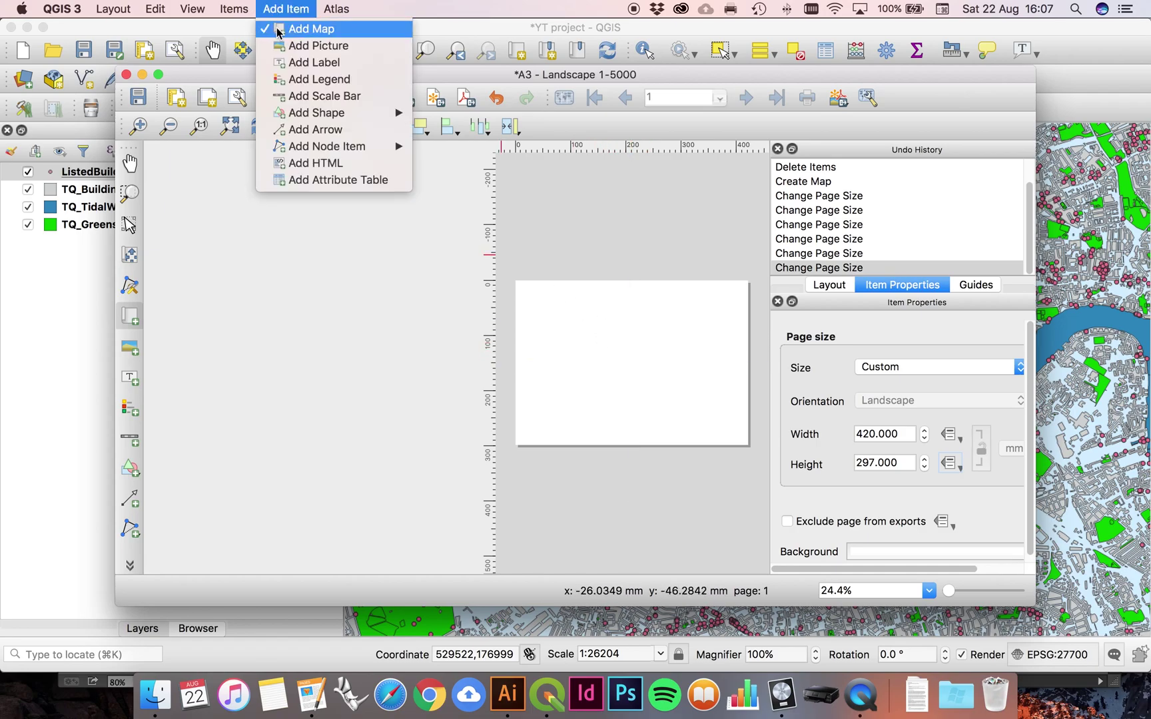
click(277, 30)
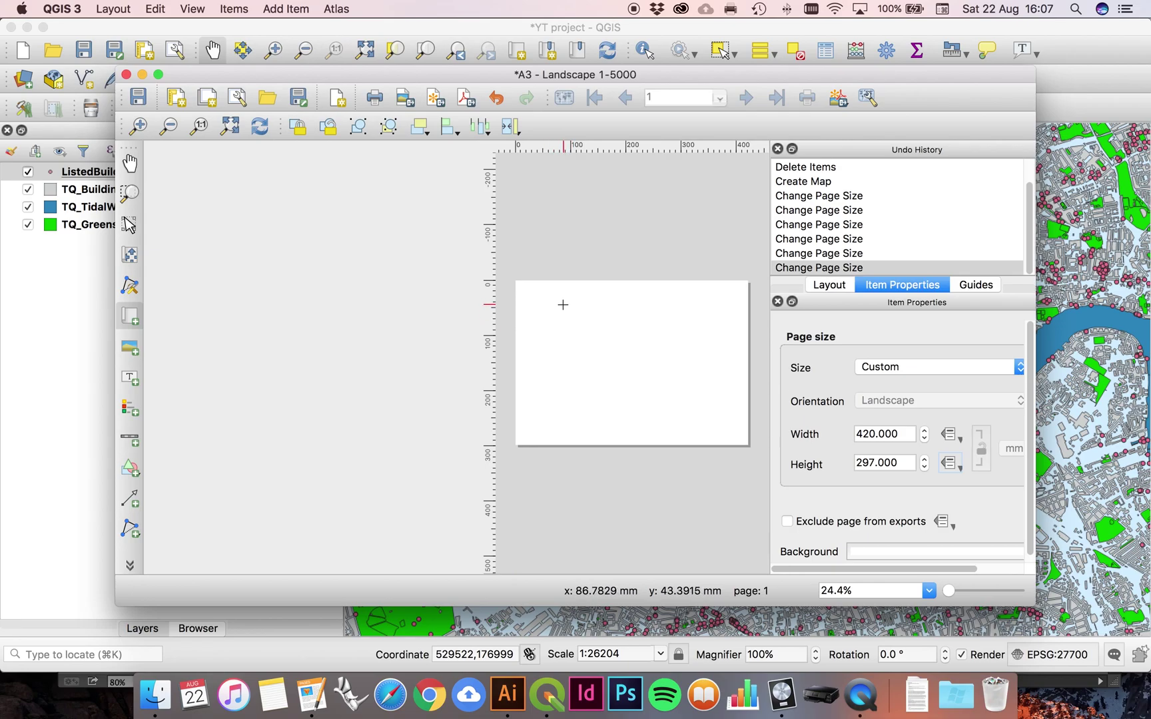
drag(546, 294, 710, 426)
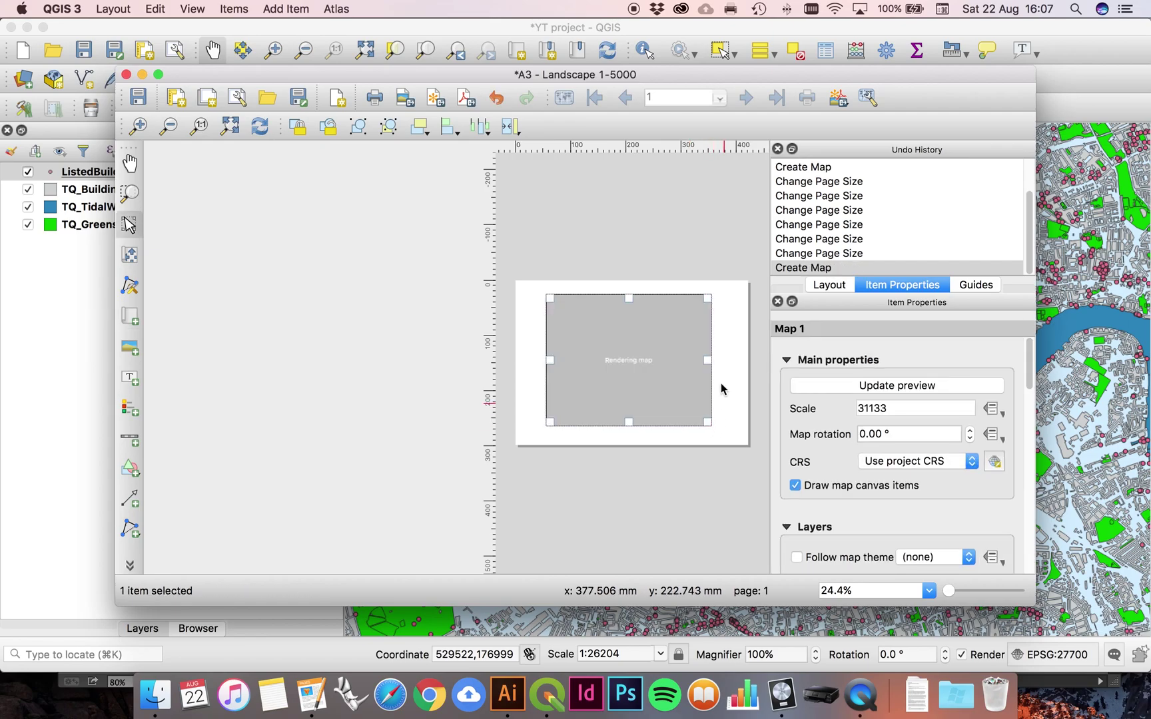
key(Delete)
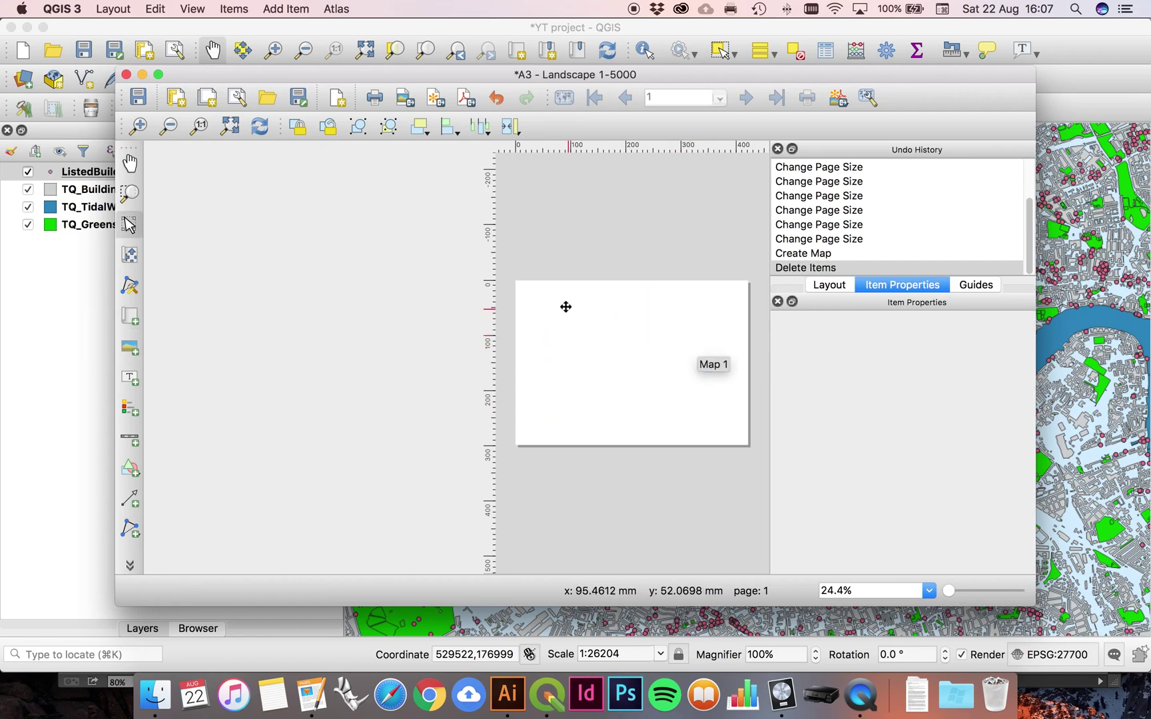
click(286, 9)
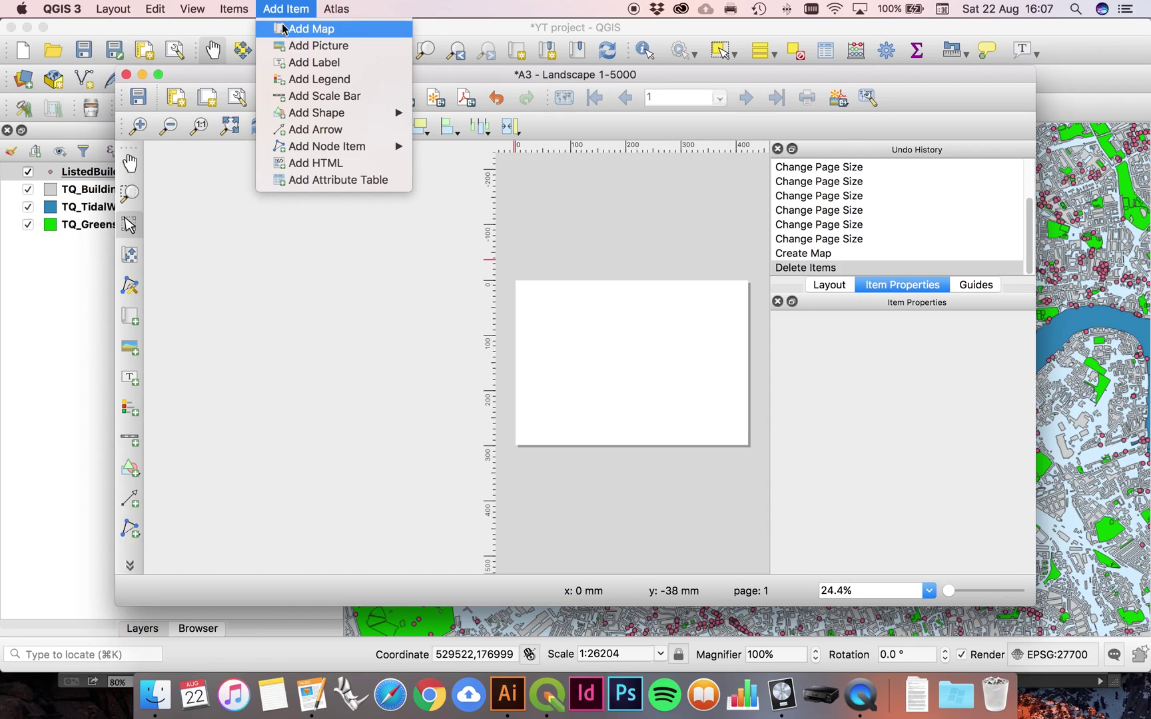
click(287, 29)
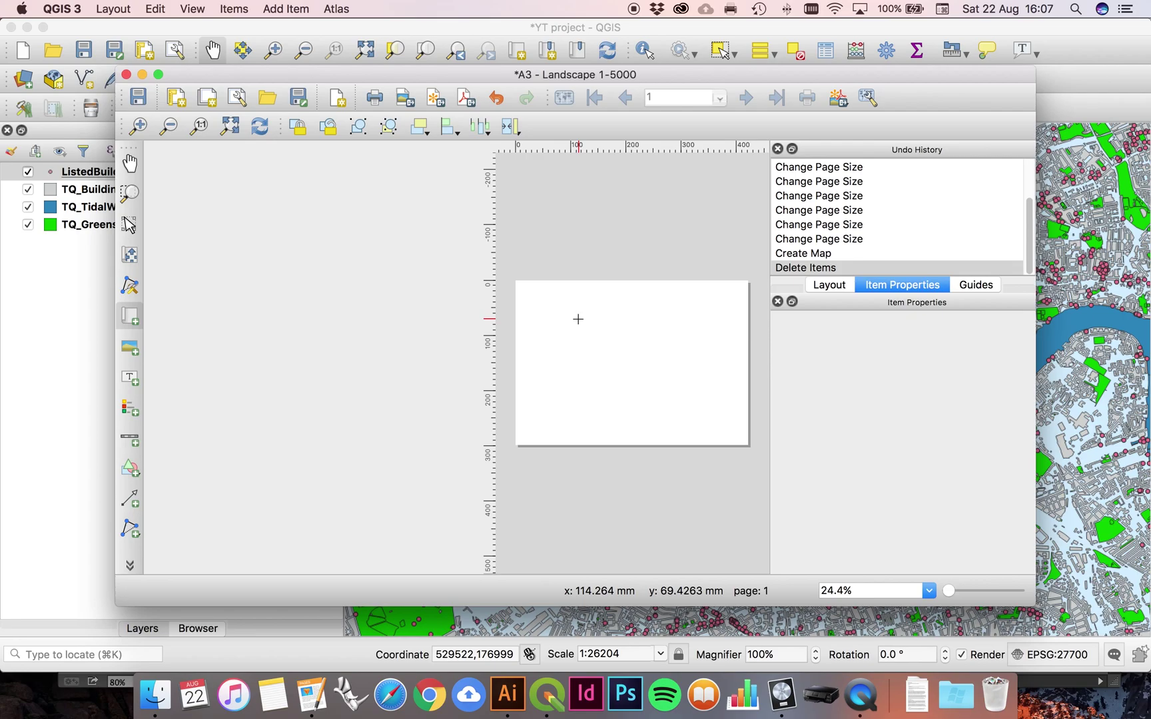
Create a map item sized 420 × 297 mm through New Item Properties.
click(578, 319)
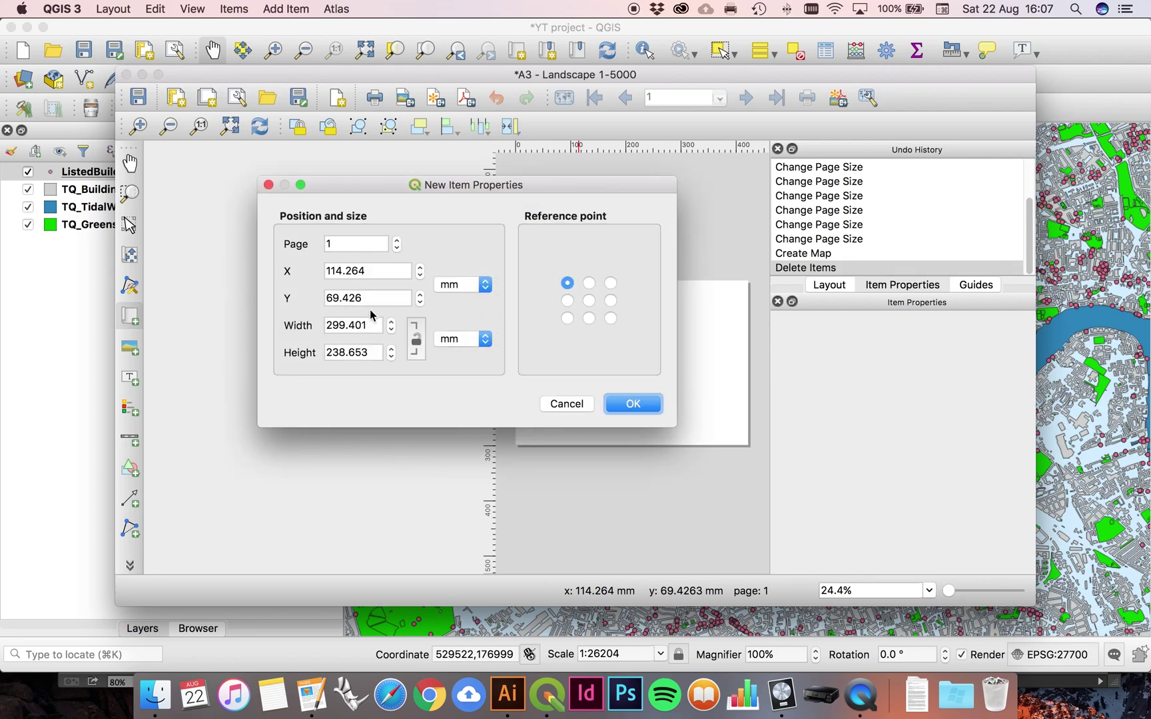
drag(425, 189, 445, 233)
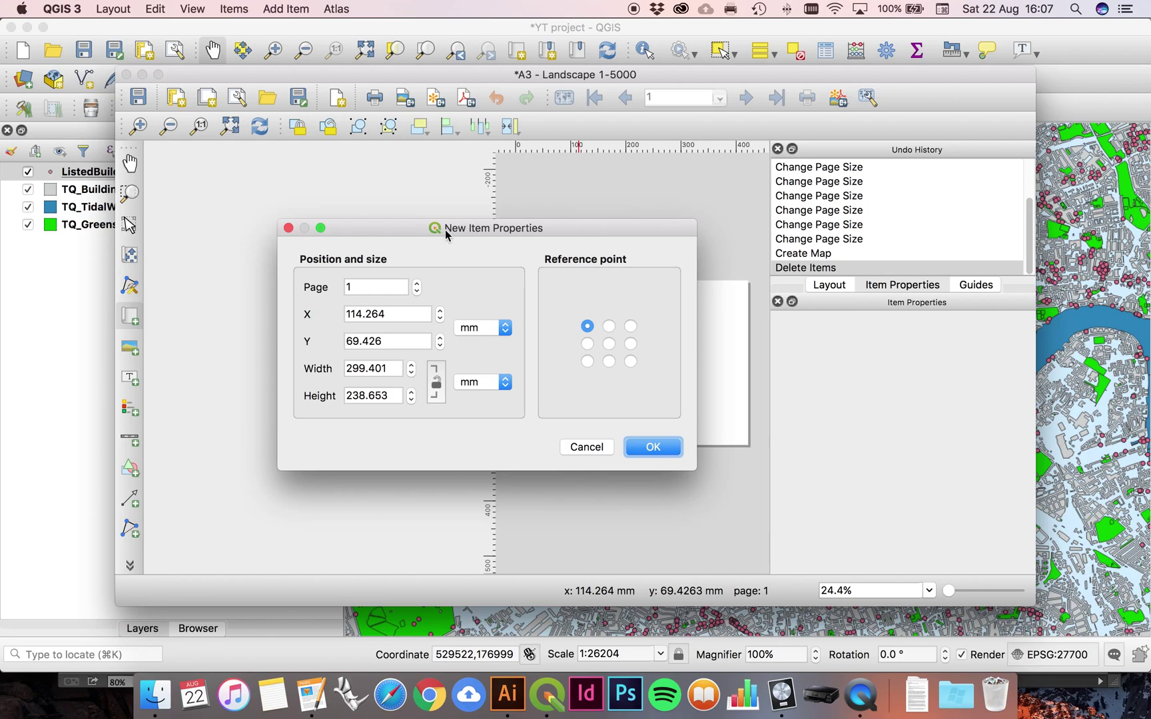
double_click(381, 369)
triple_click(378, 370)
text(42)
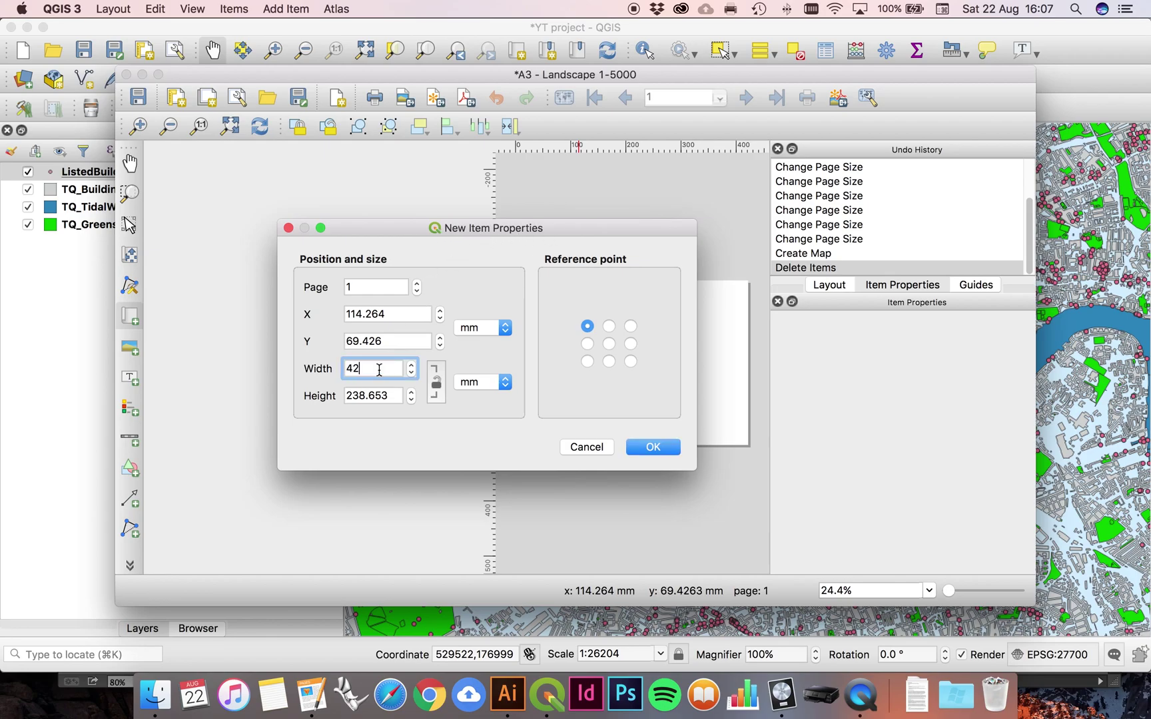
text(0)
key(Tab)
text(2)
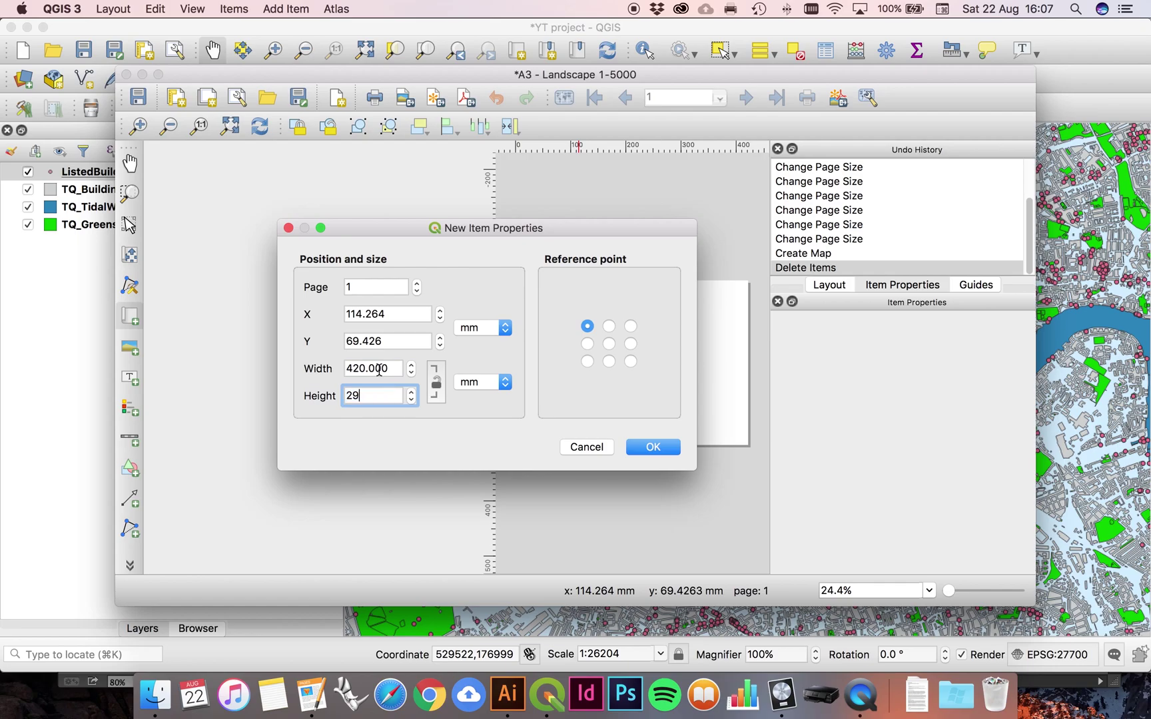
key(Tab)
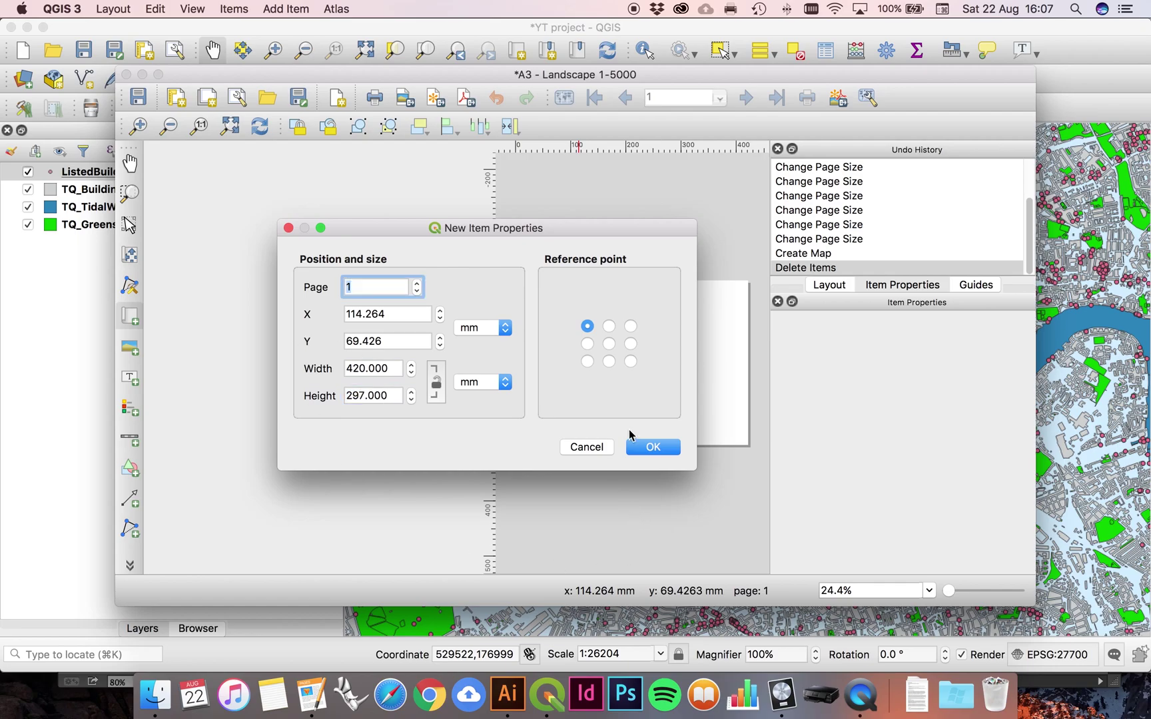
click(642, 447)
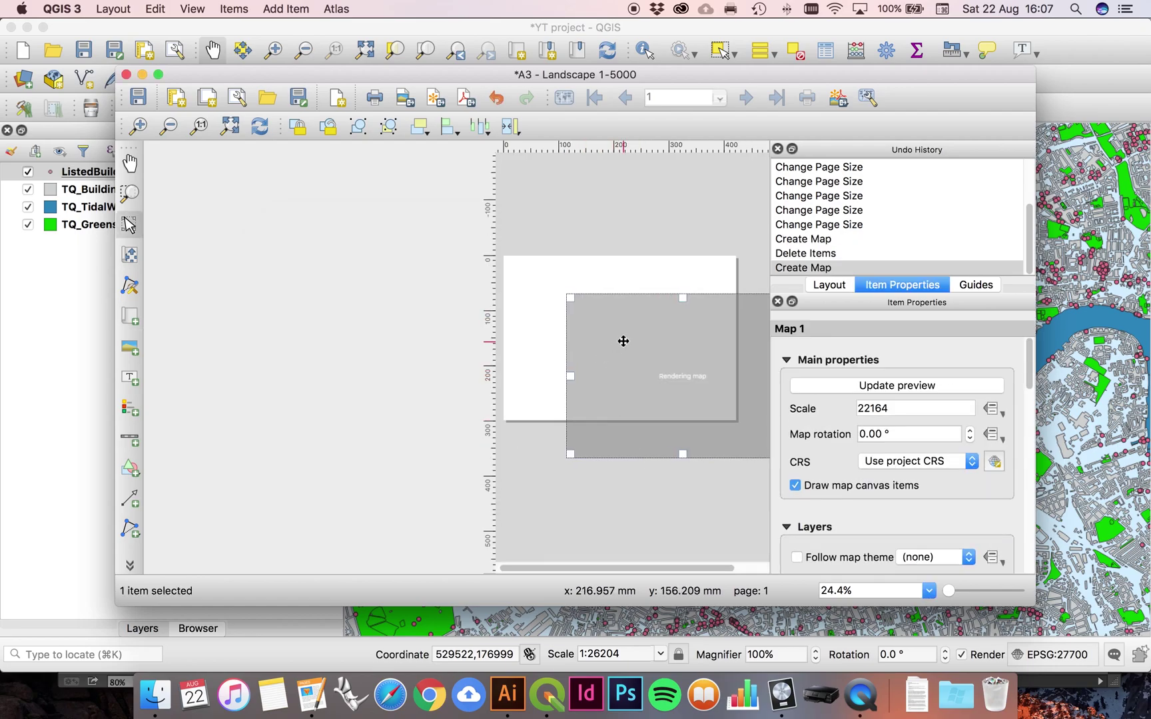
Move Map 1 onto the page's top-left corner so it covers the A3 page.
drag(627, 321, 611, 239)
click(611, 239)
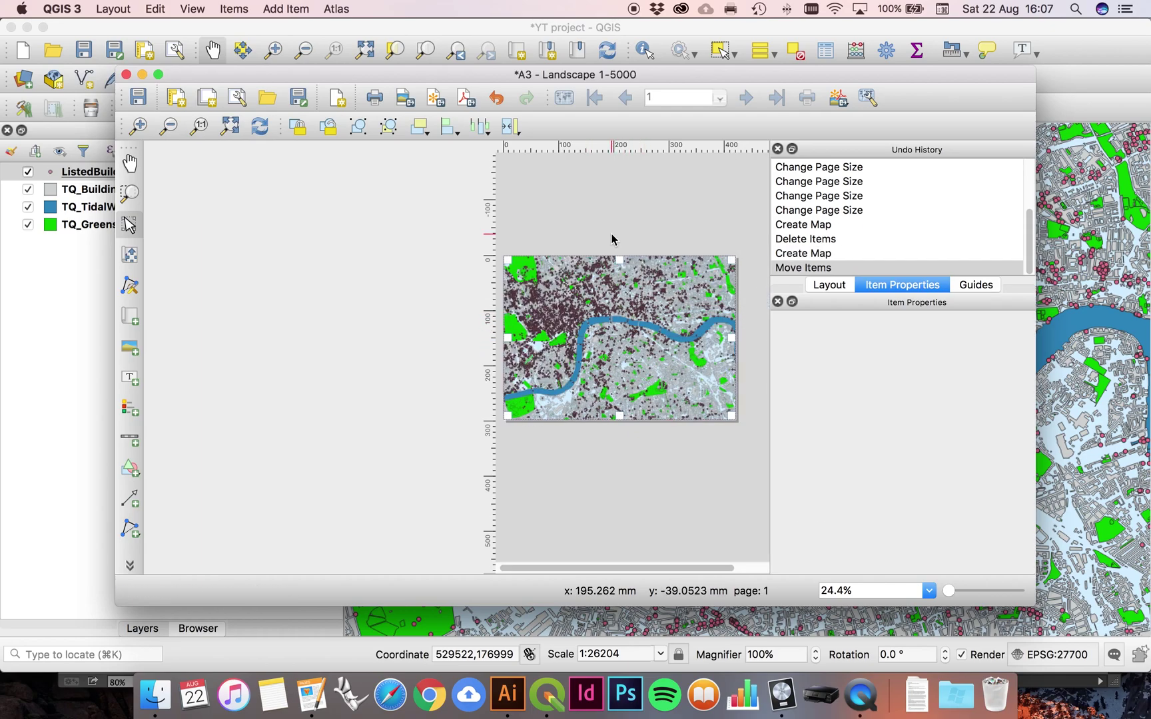
click(622, 284)
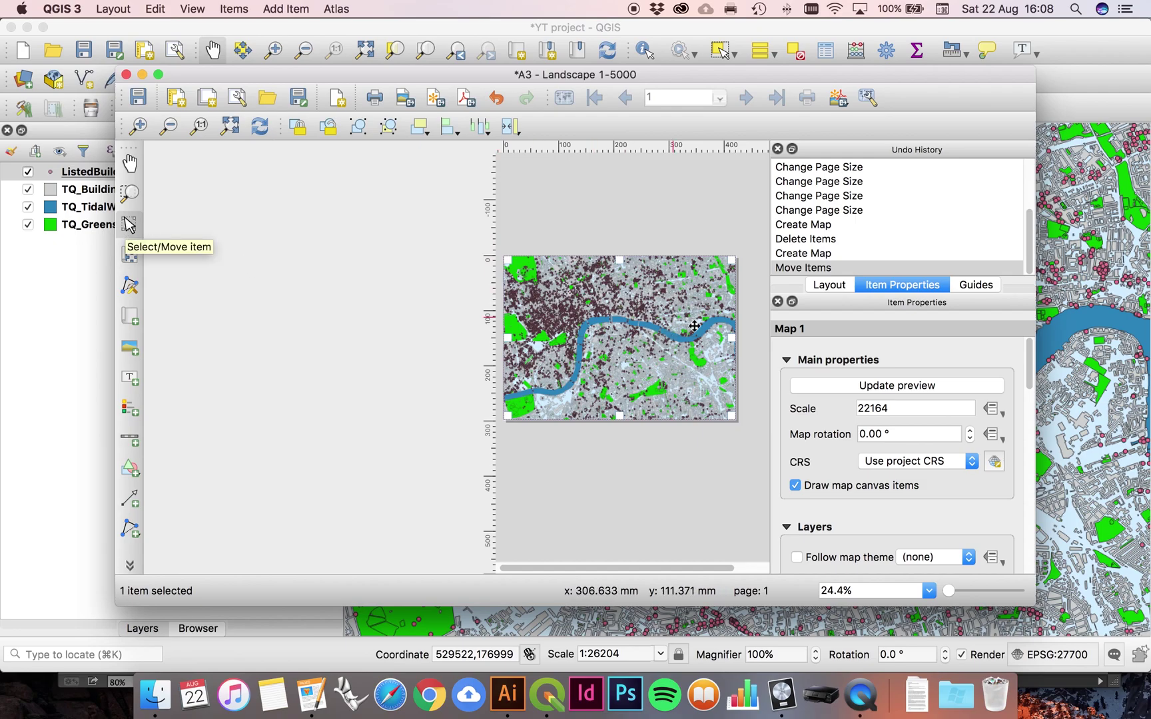
Shift the map frame, then pan and zoom its content onto the Thames bend.
drag(679, 313, 588, 312)
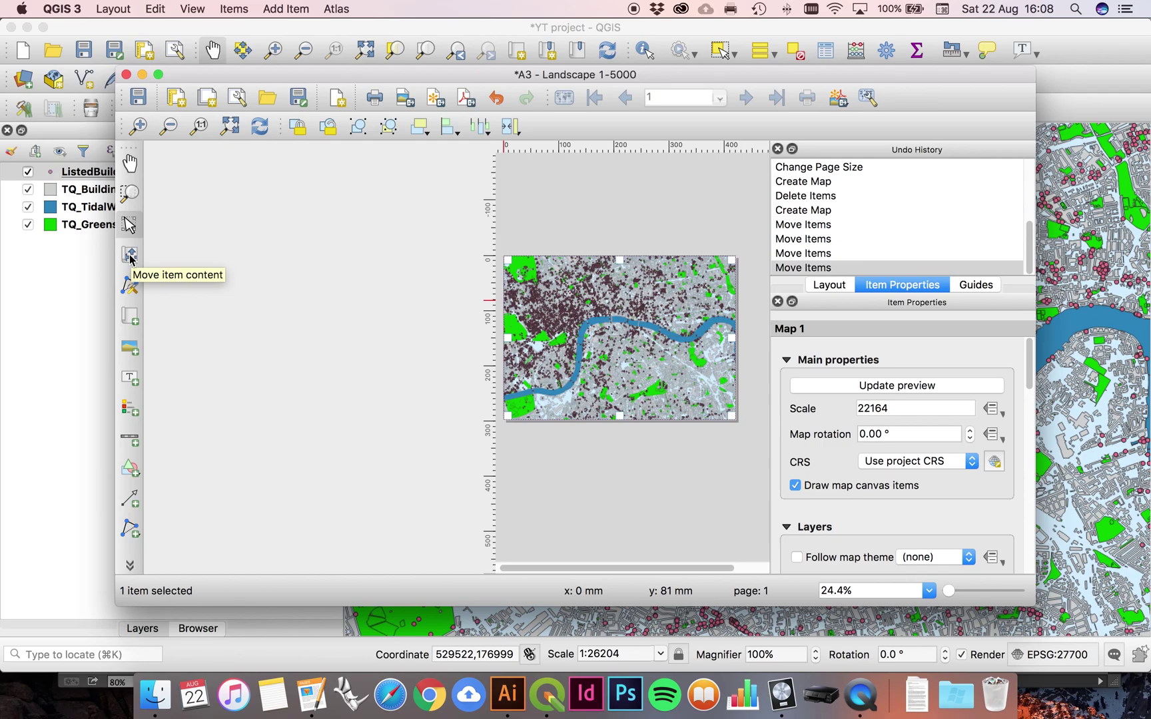
click(130, 255)
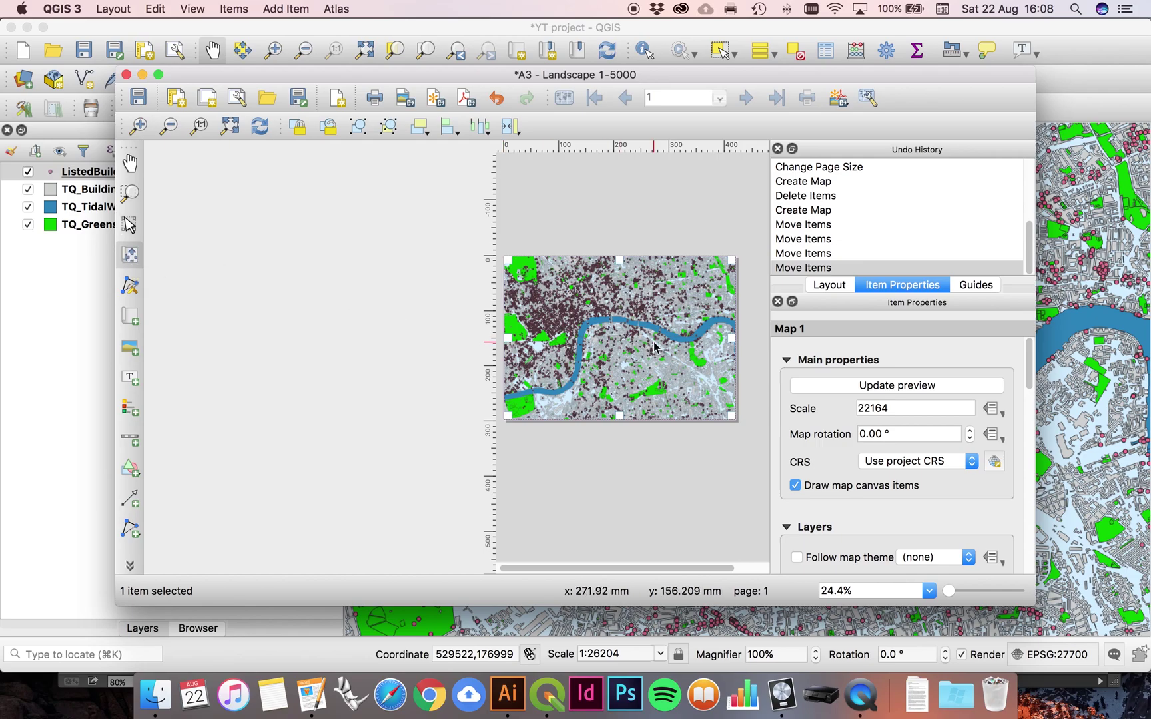
drag(606, 310, 638, 338)
scroll(638, 338, up, 4)
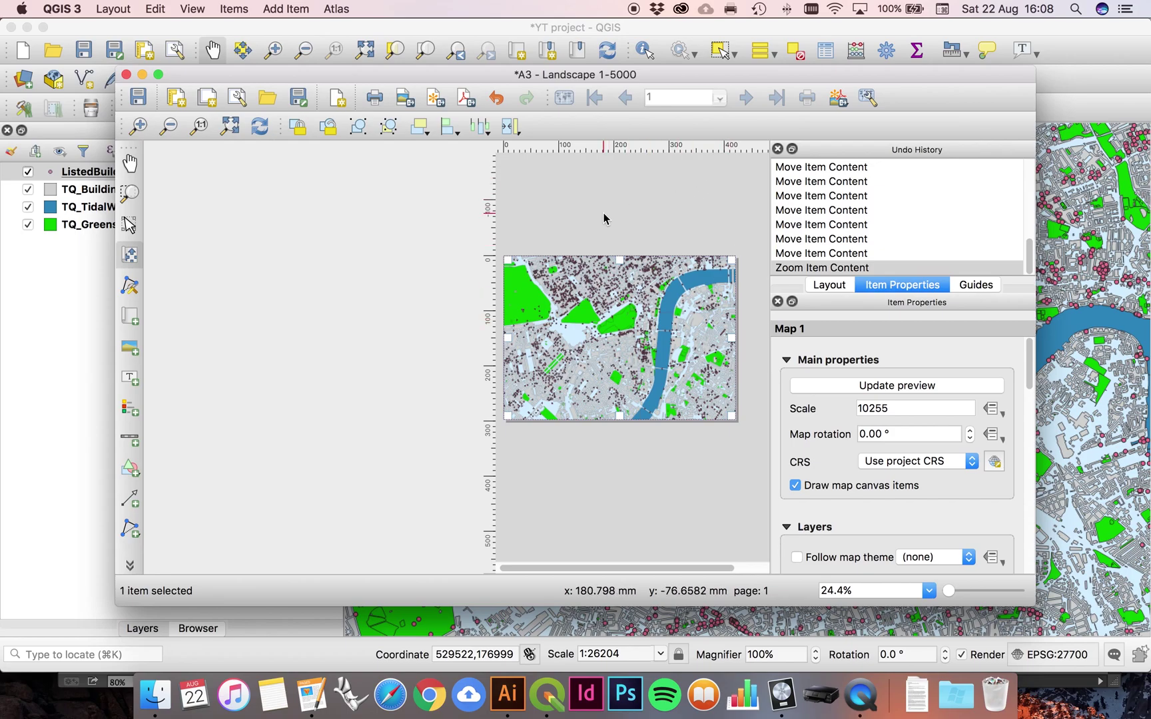
Return to Select/Move Item and zoom the layout view to inspect the 1:10255 map.
click(129, 226)
scroll(614, 234, down, 5)
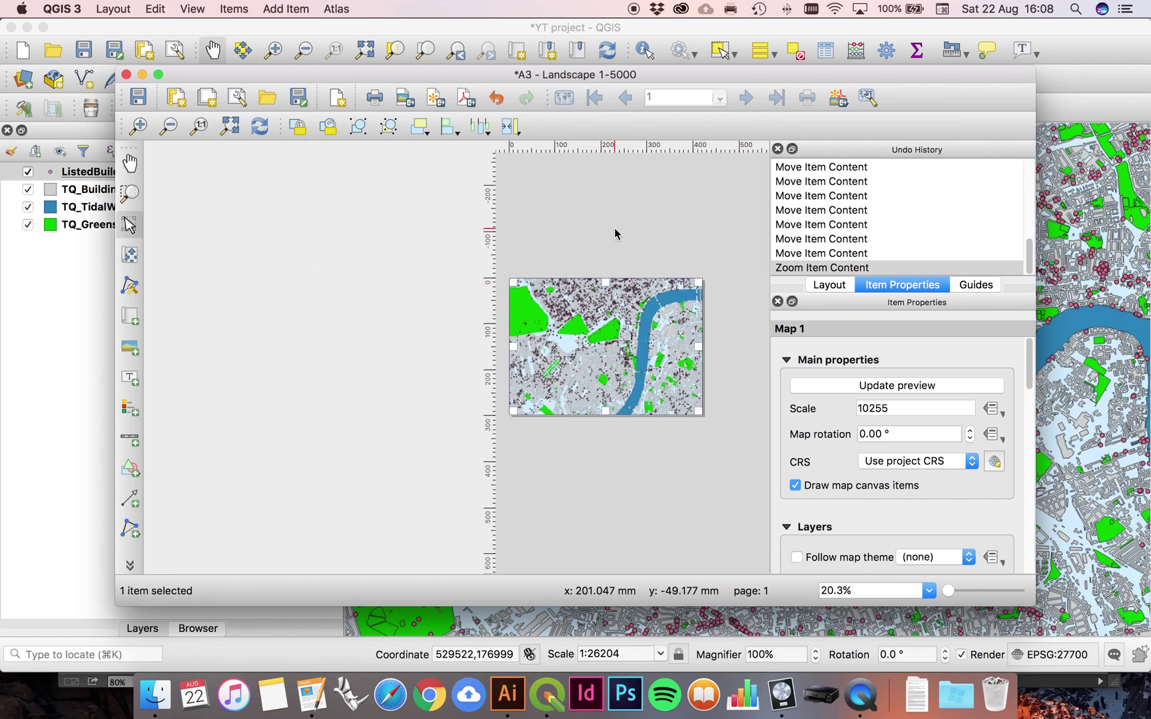
scroll(630, 440, up, 5)
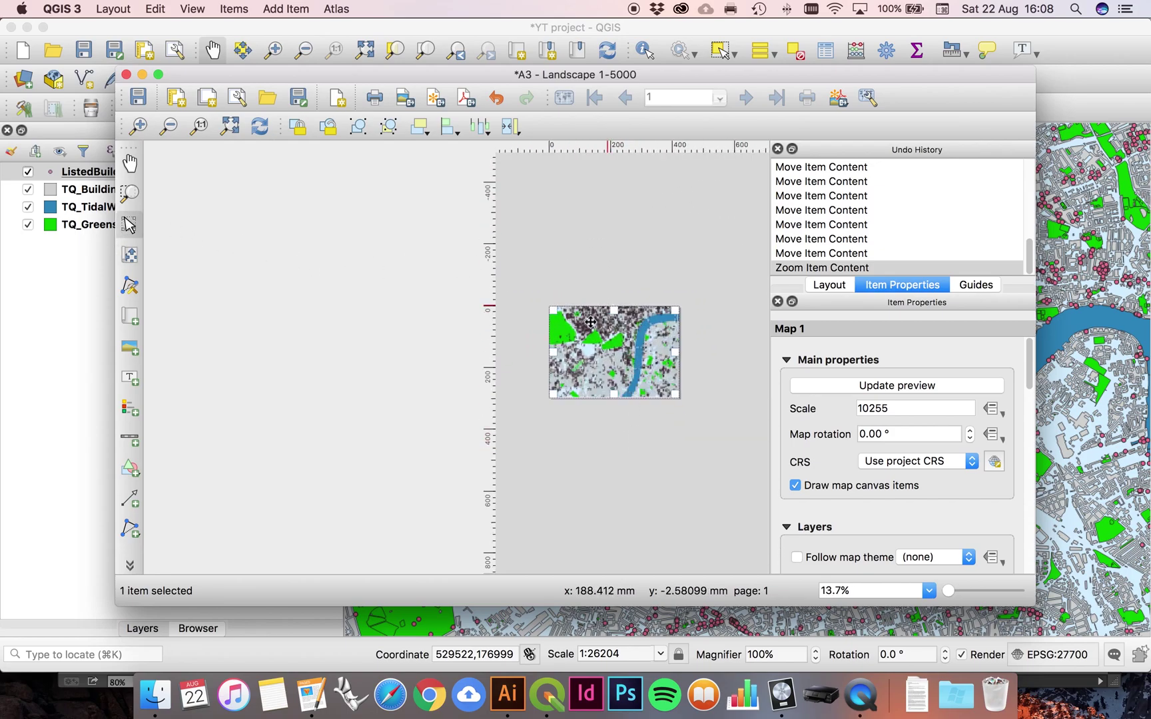
scroll(567, 258, up, 2)
scroll(570, 257, down, 5)
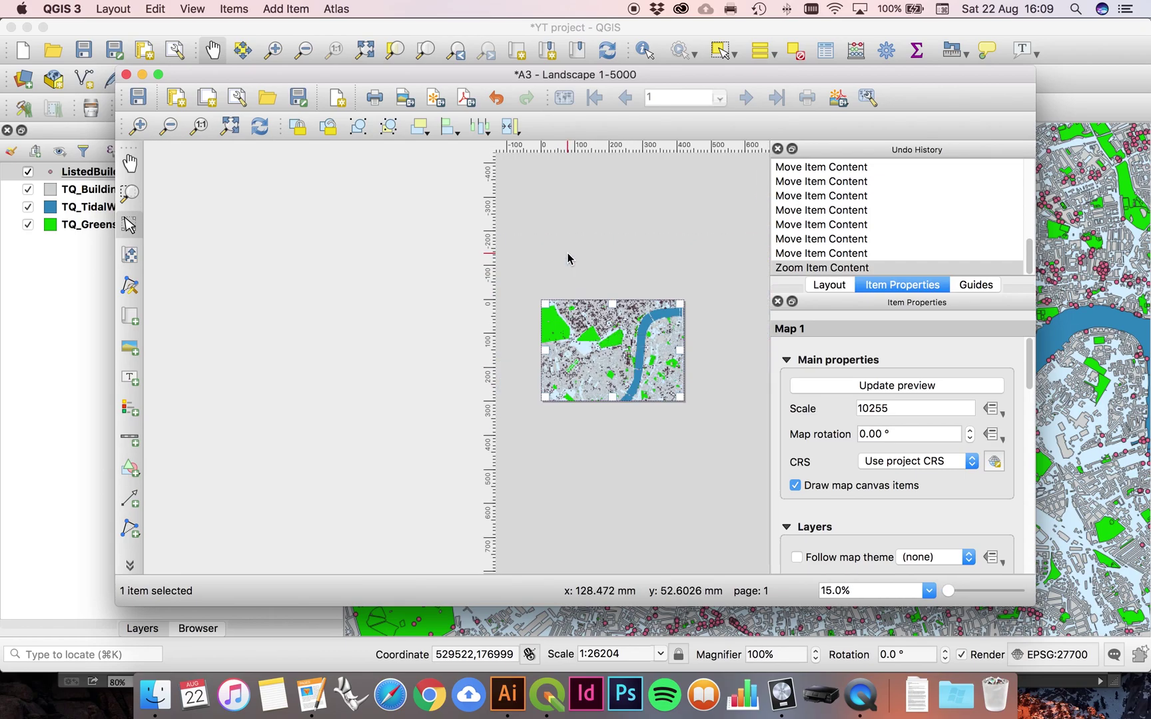
scroll(606, 358, up, 1)
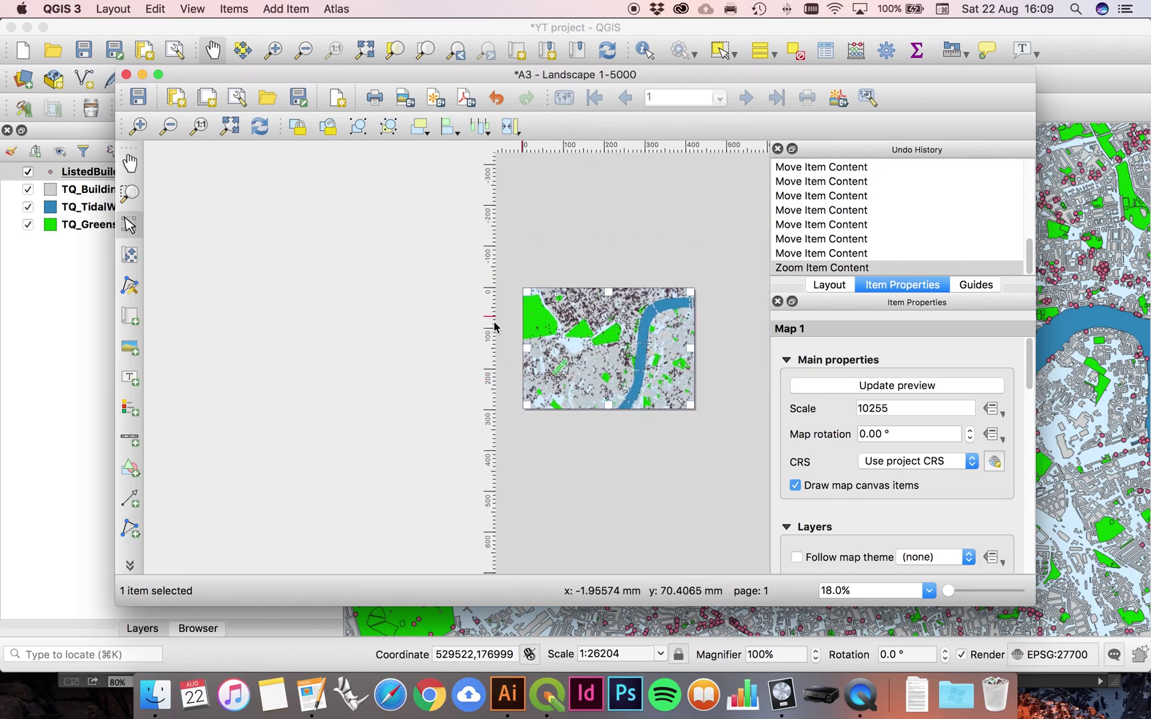
scroll(577, 337, up, 1)
scroll(577, 337, up, 1)
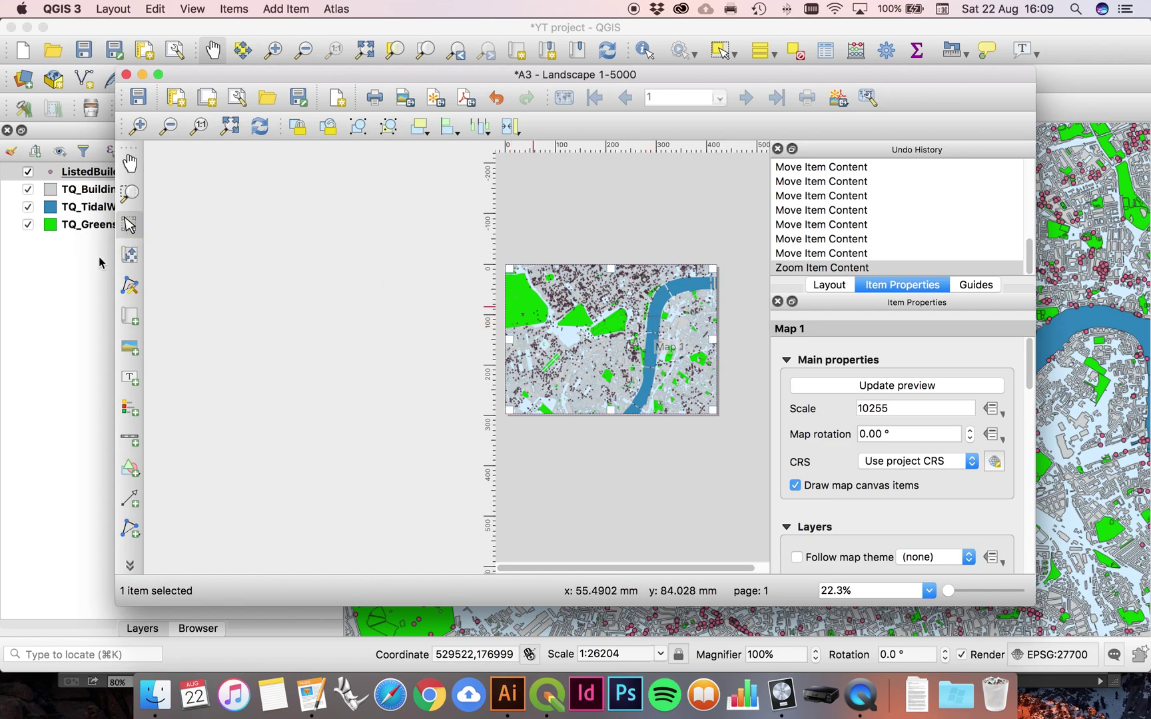
Pan Map 1's content left, then right and down within its frame.
click(130, 253)
drag(557, 359, 383, 326)
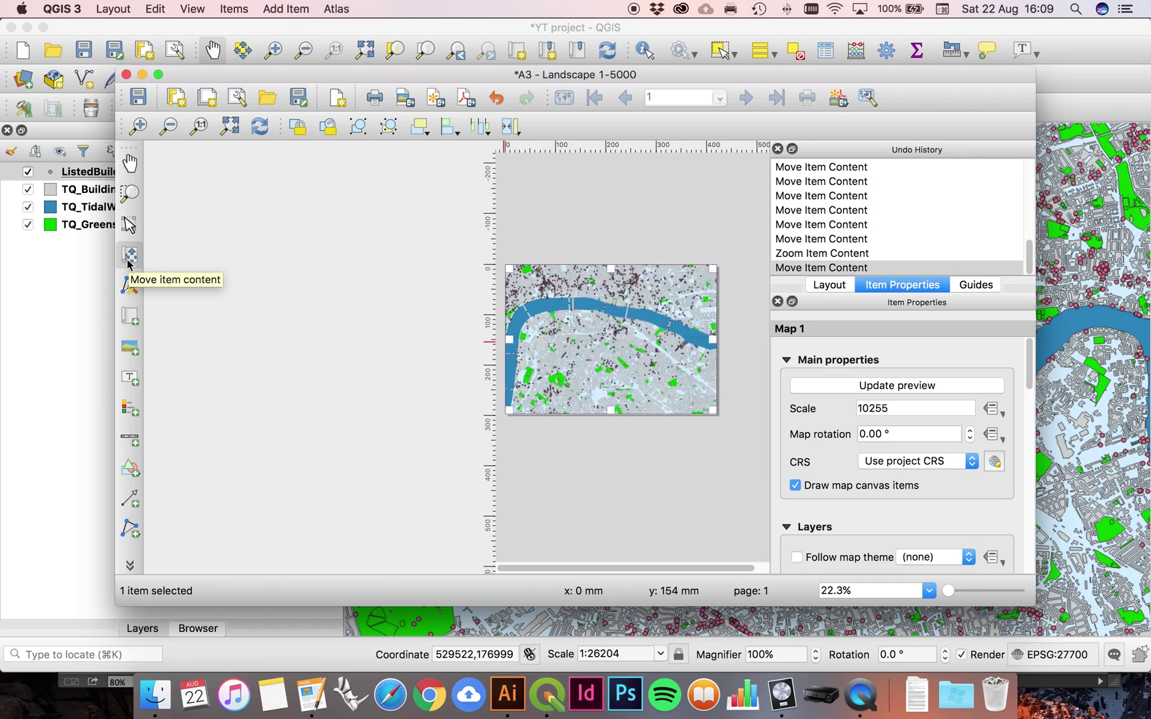
drag(578, 328, 616, 350)
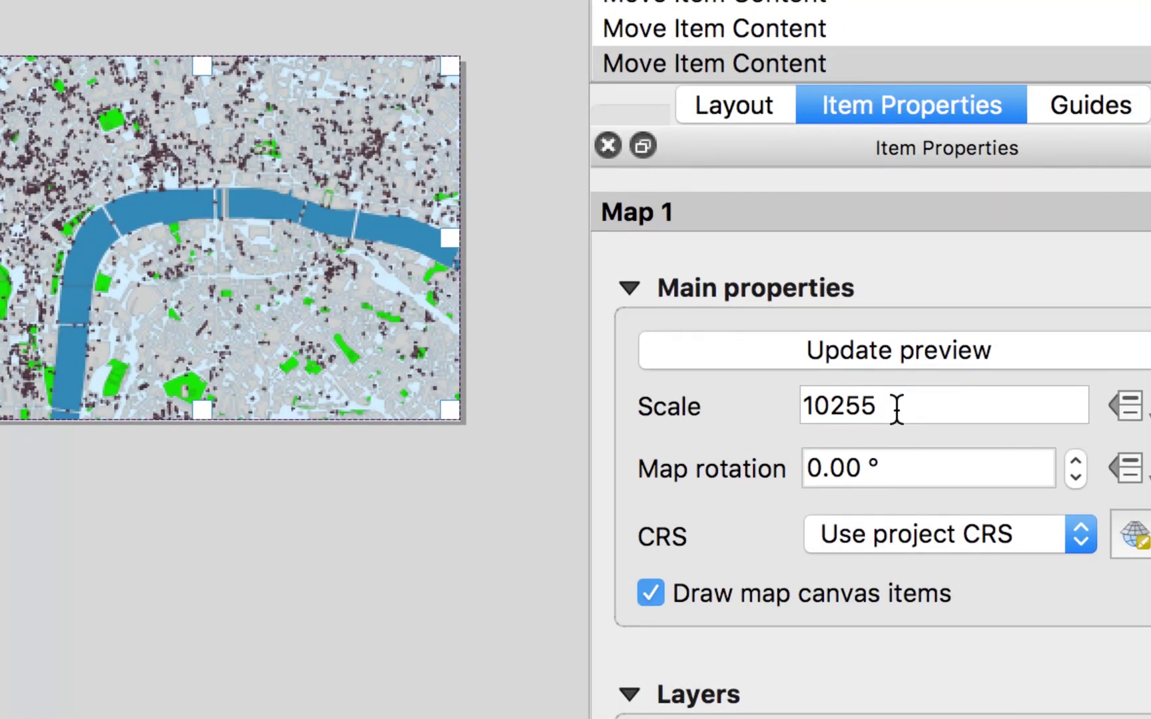
Set Map 1's scale to 5000 in Item Properties.
click(895, 409)
double_click(891, 407)
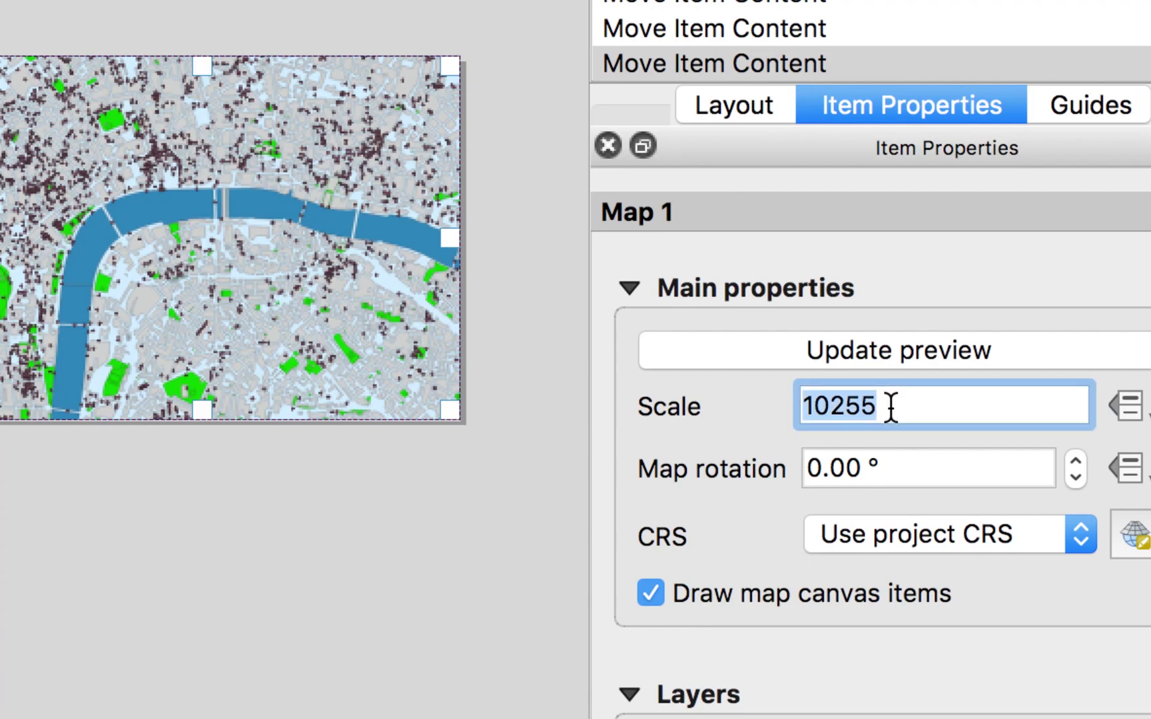
text(5000)
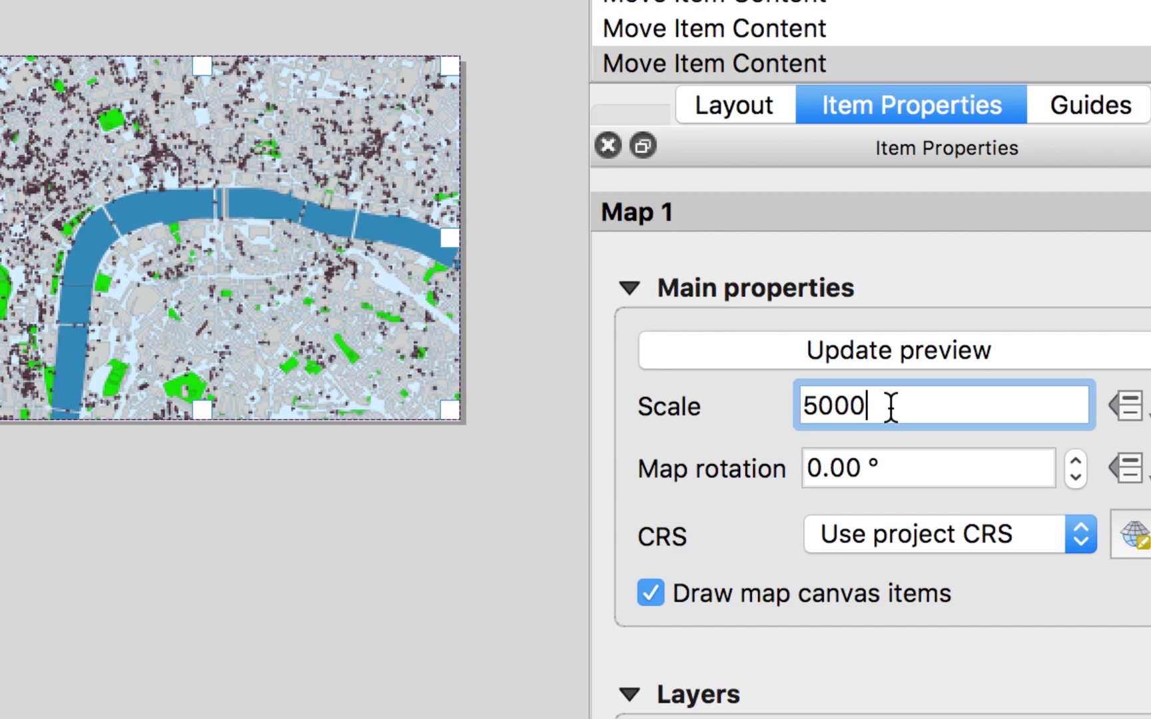
key(Return)
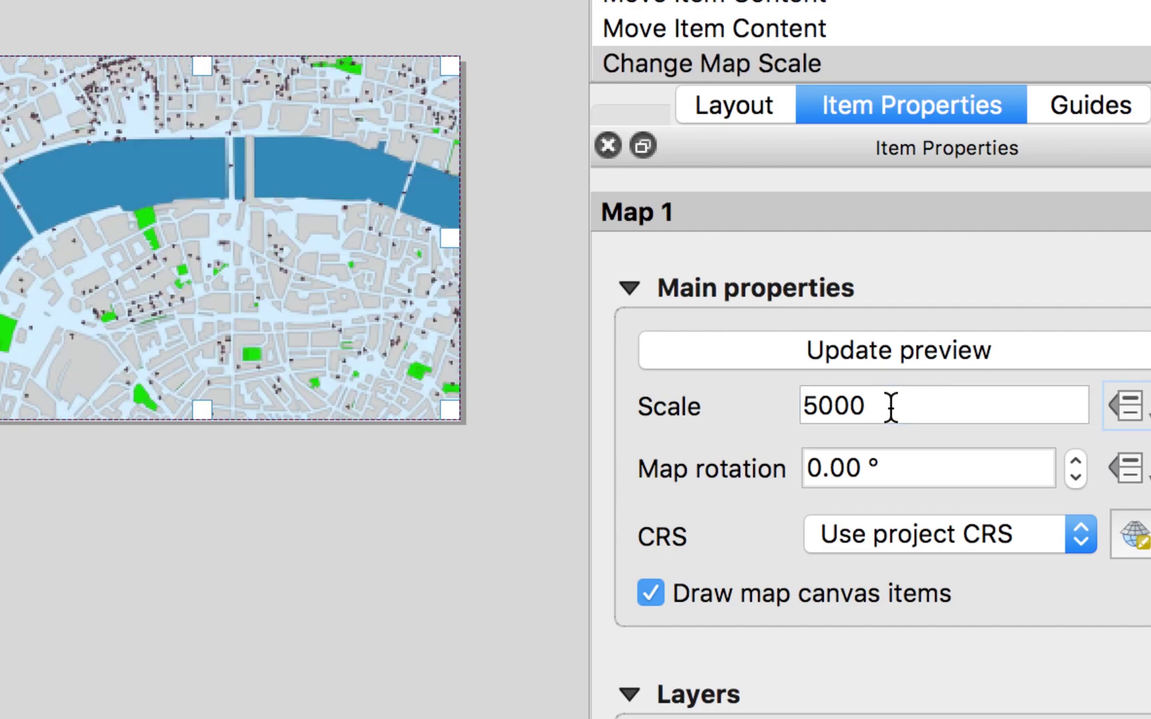
click(807, 406)
text(1)
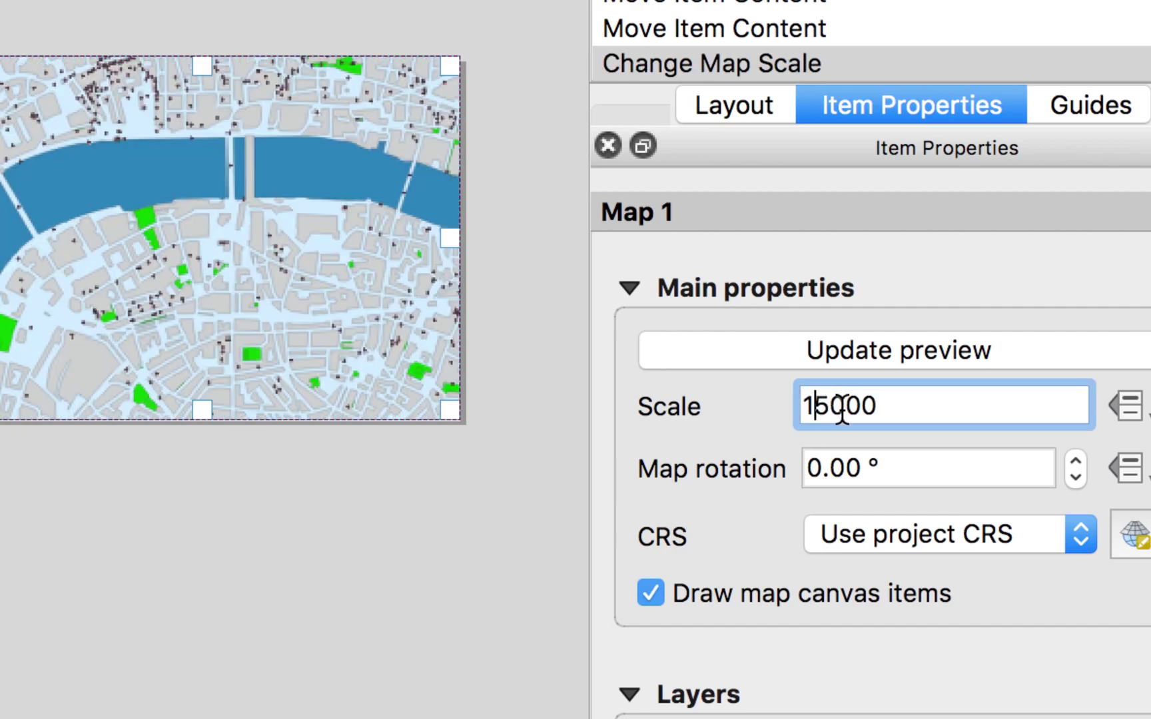
key(BackSpace)
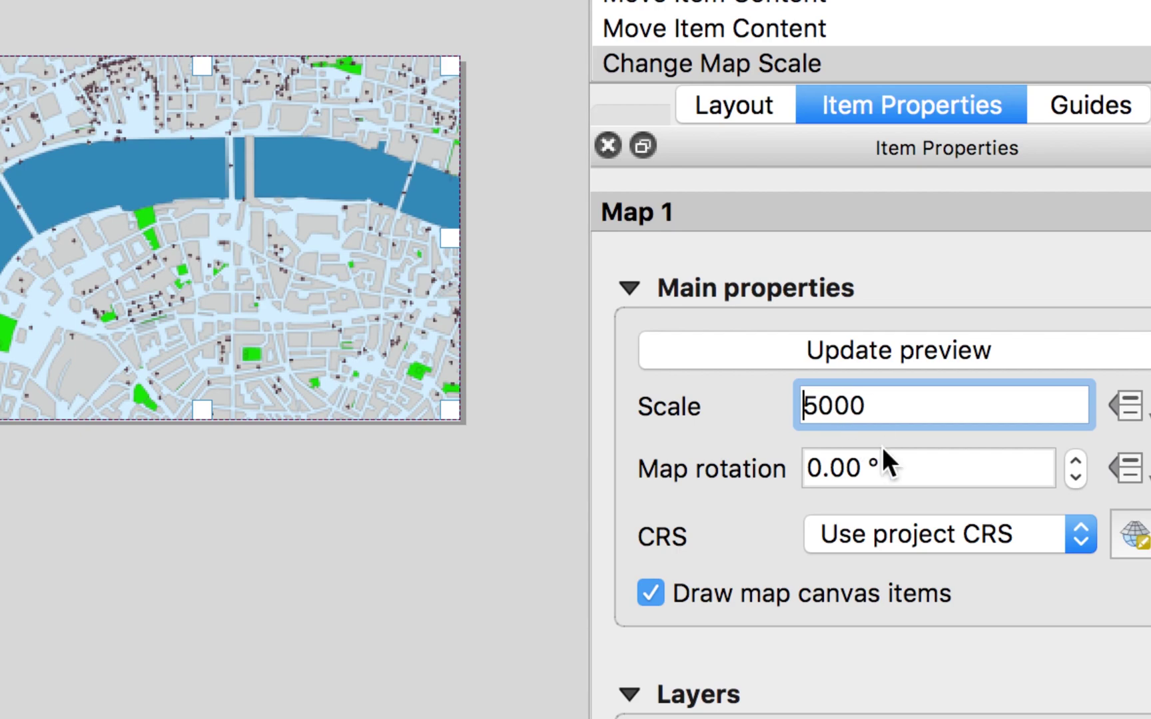
click(613, 407)
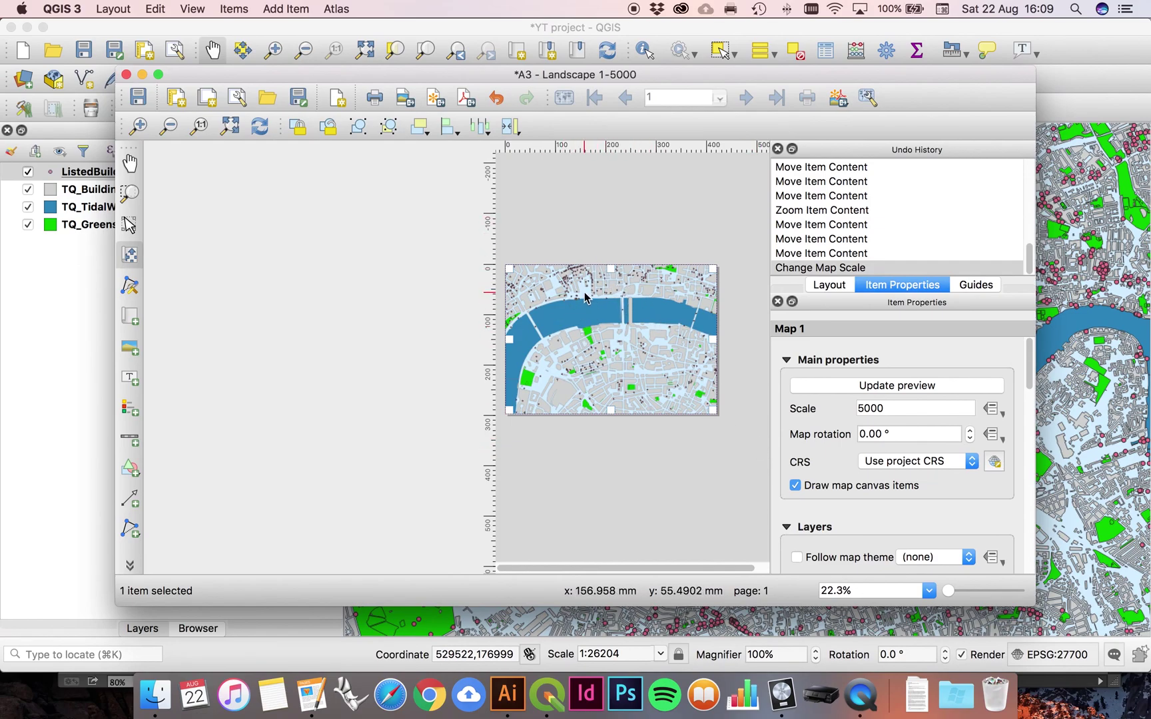
Pan the 1:5000 map content so a straight stretch of the Thames crosses the frame.
click(301, 5)
click(301, 6)
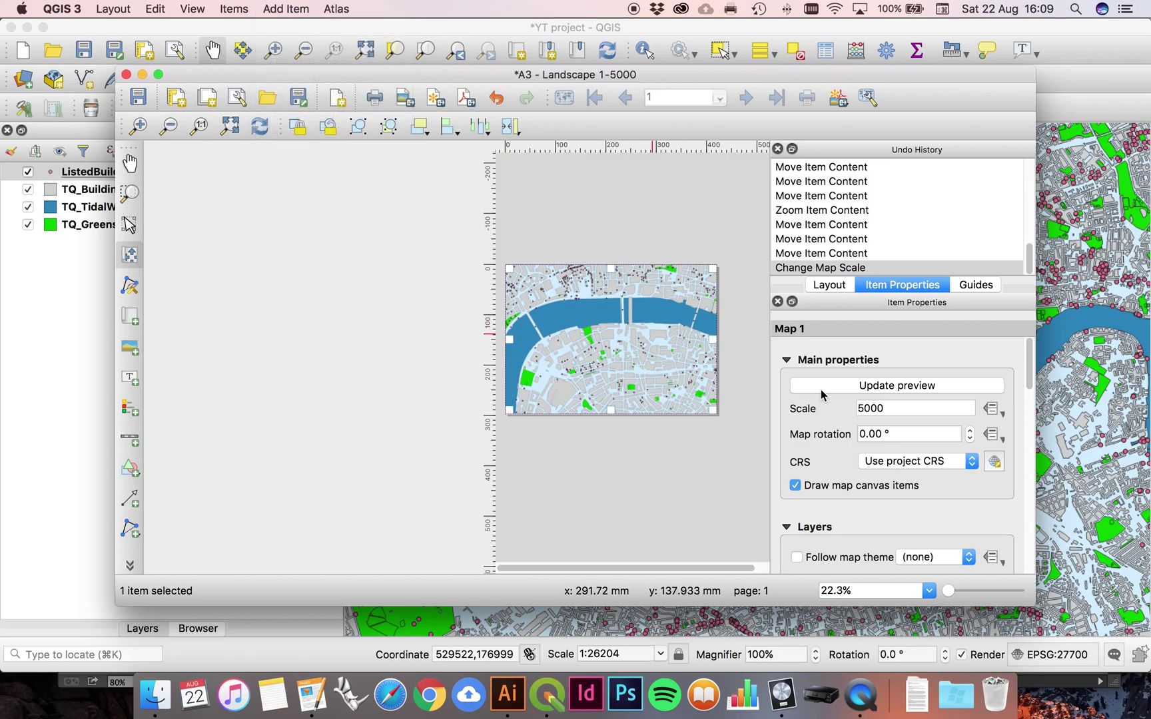
double_click(891, 409)
click(606, 320)
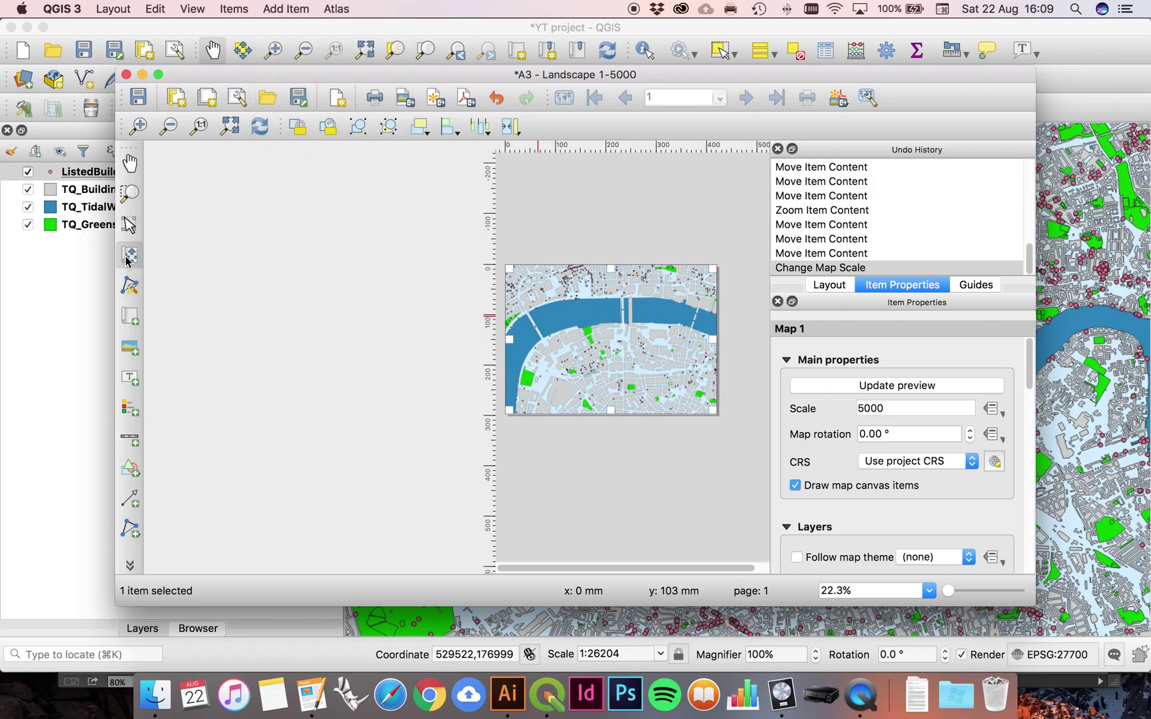
mouse_move(591, 337)
mouse_down()
mouse_move(620, 349)
mouse_move(626, 334)
mouse_move(609, 365)
mouse_move(621, 376)
mouse_move(622, 328)
mouse_move(607, 335)
mouse_up()
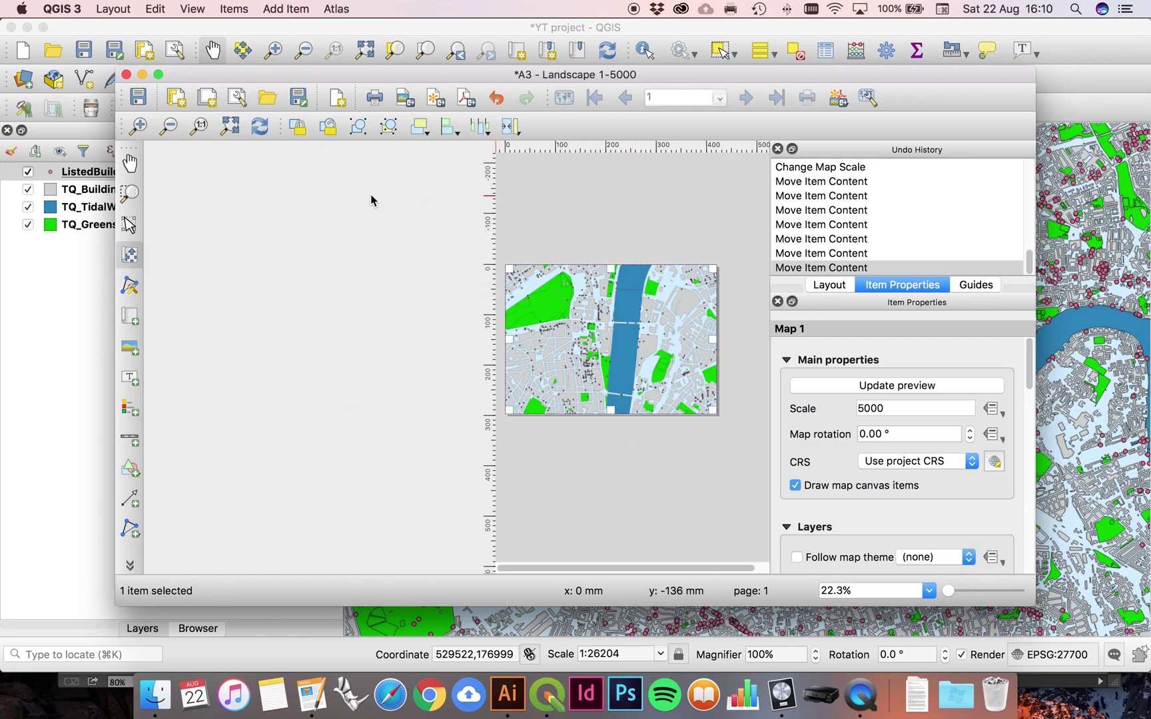
Maximise the 'A3 - Landscape 1-5000' layout window and choose Layout > Export as SVG.
click(114, 8)
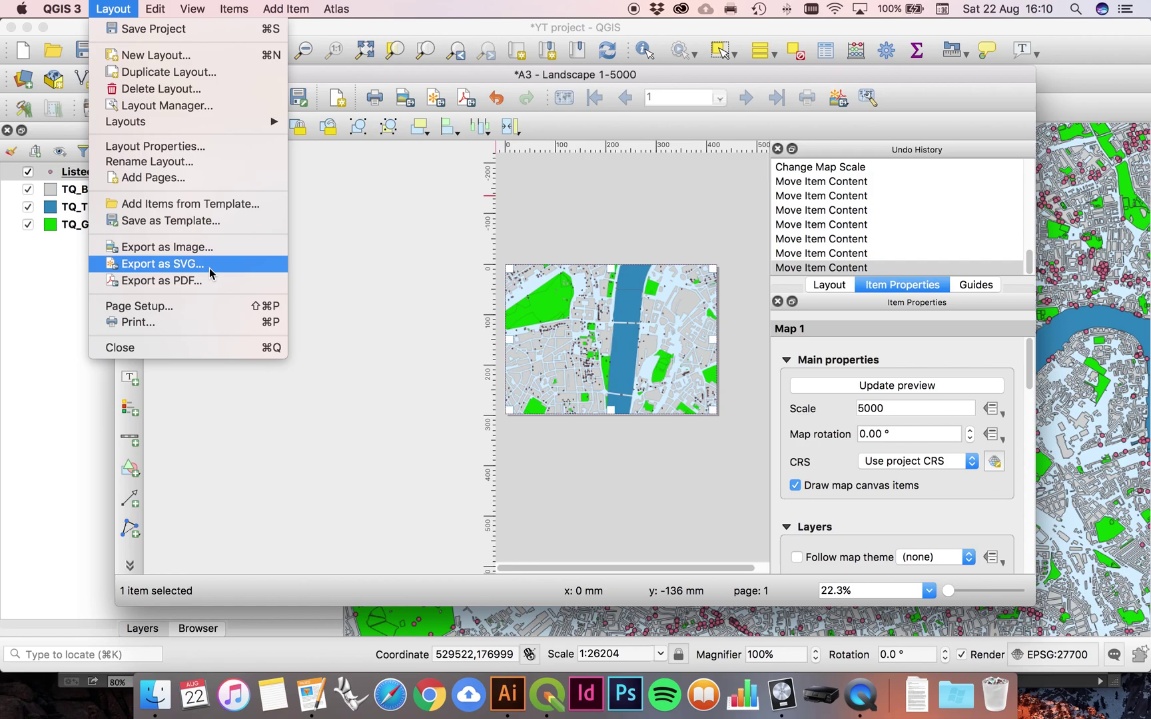
click(105, 6)
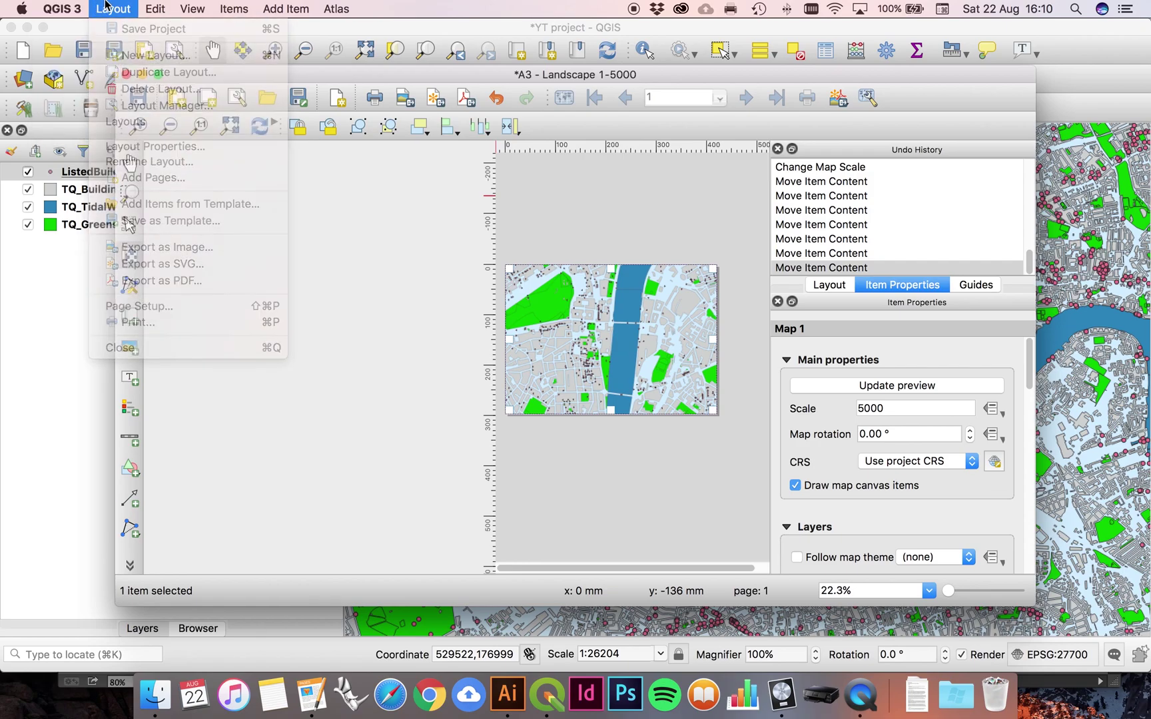
click(142, 30)
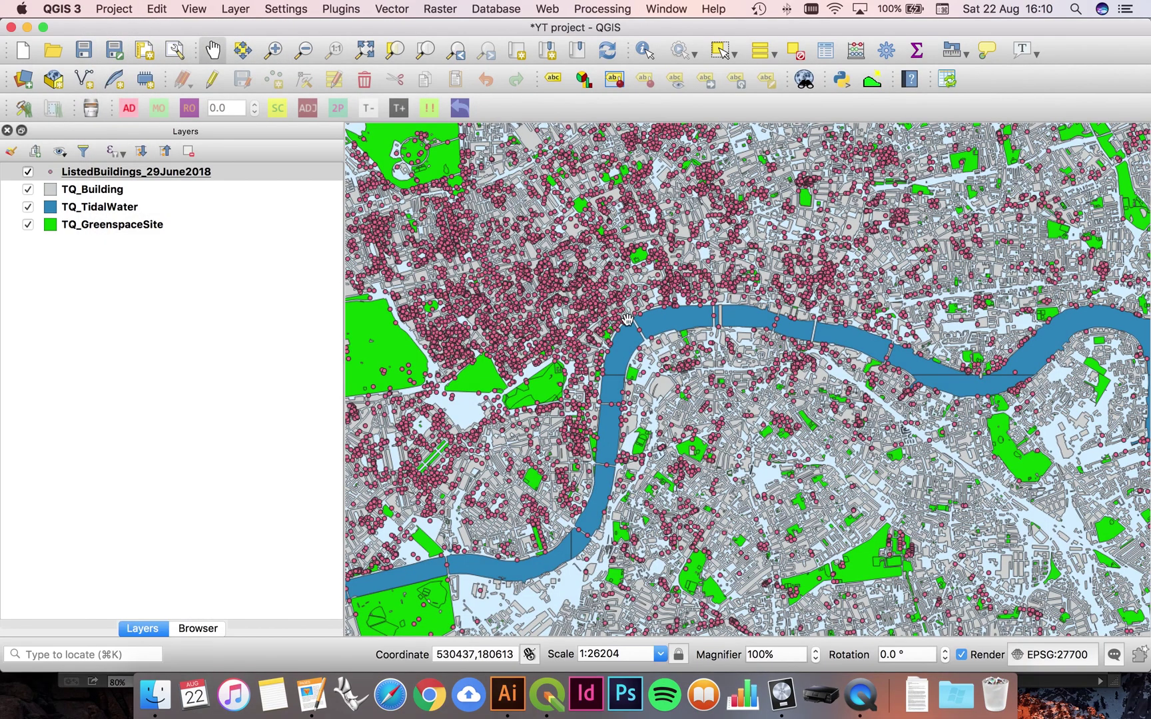
click(113, 7)
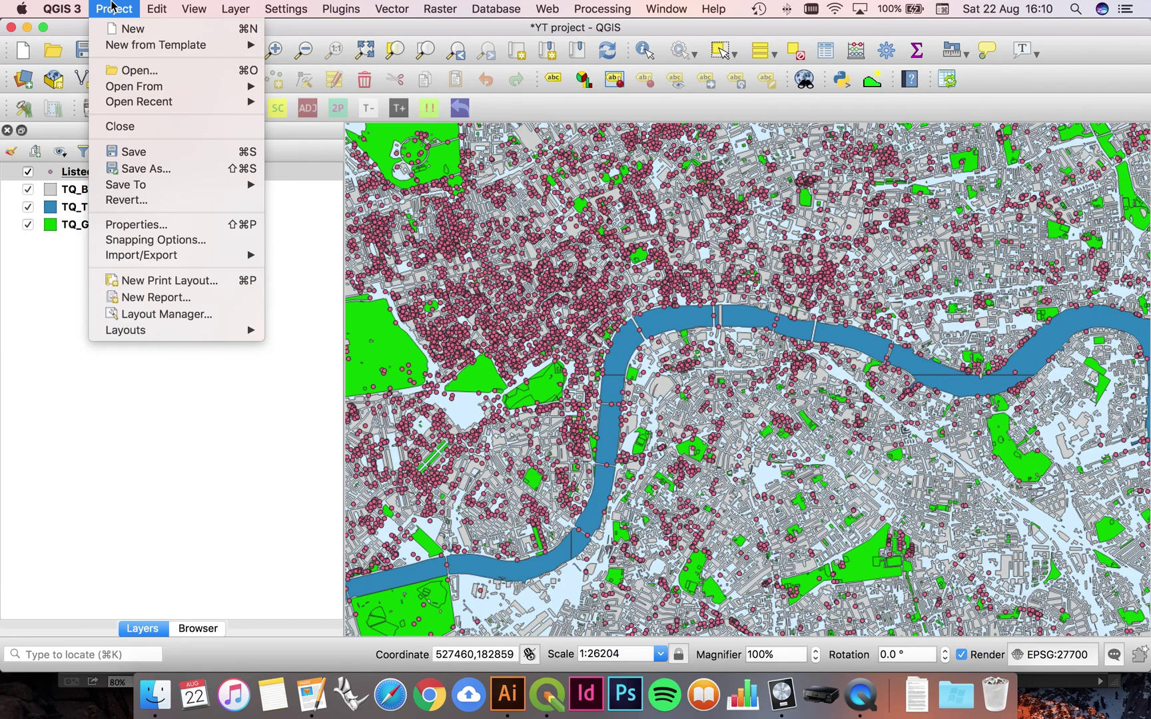
click(111, 5)
drag(200, 30, 187, 119)
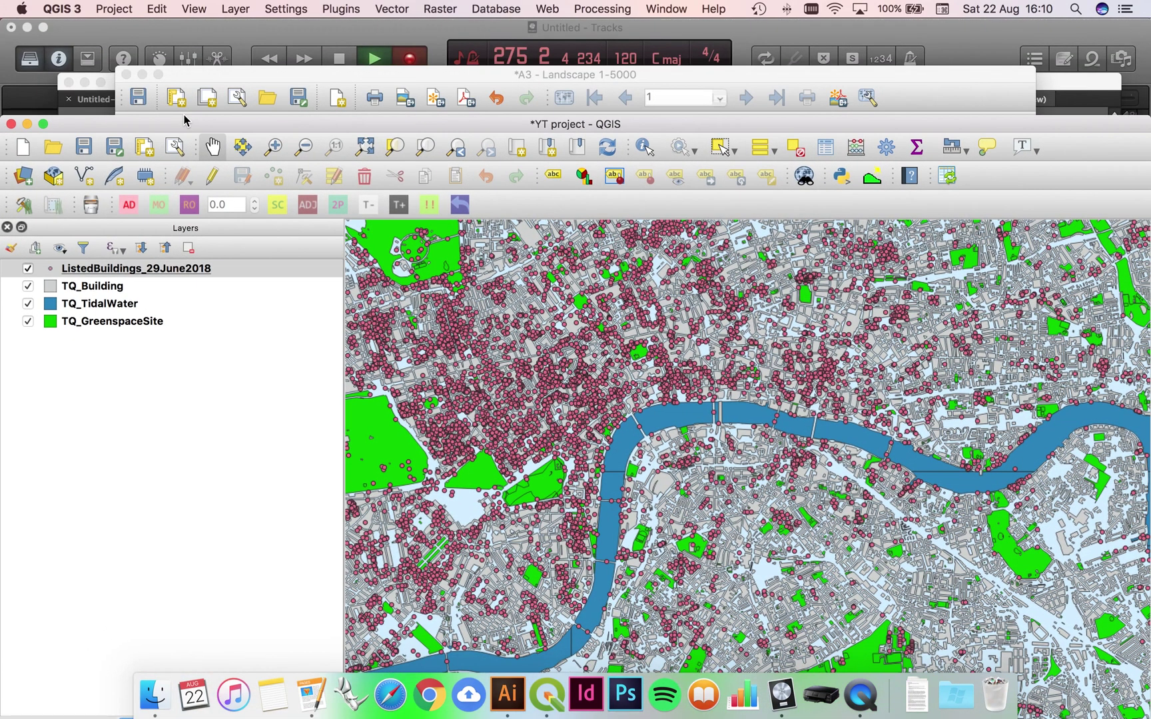
drag(304, 78, 297, 44)
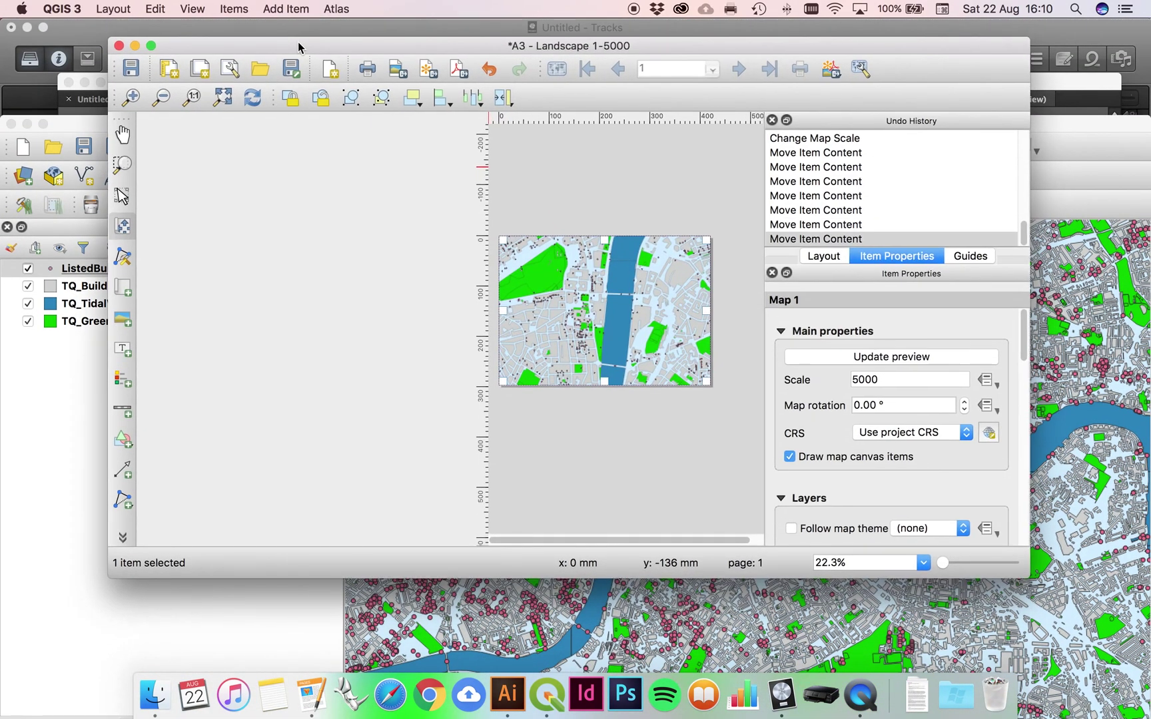
double_click(298, 43)
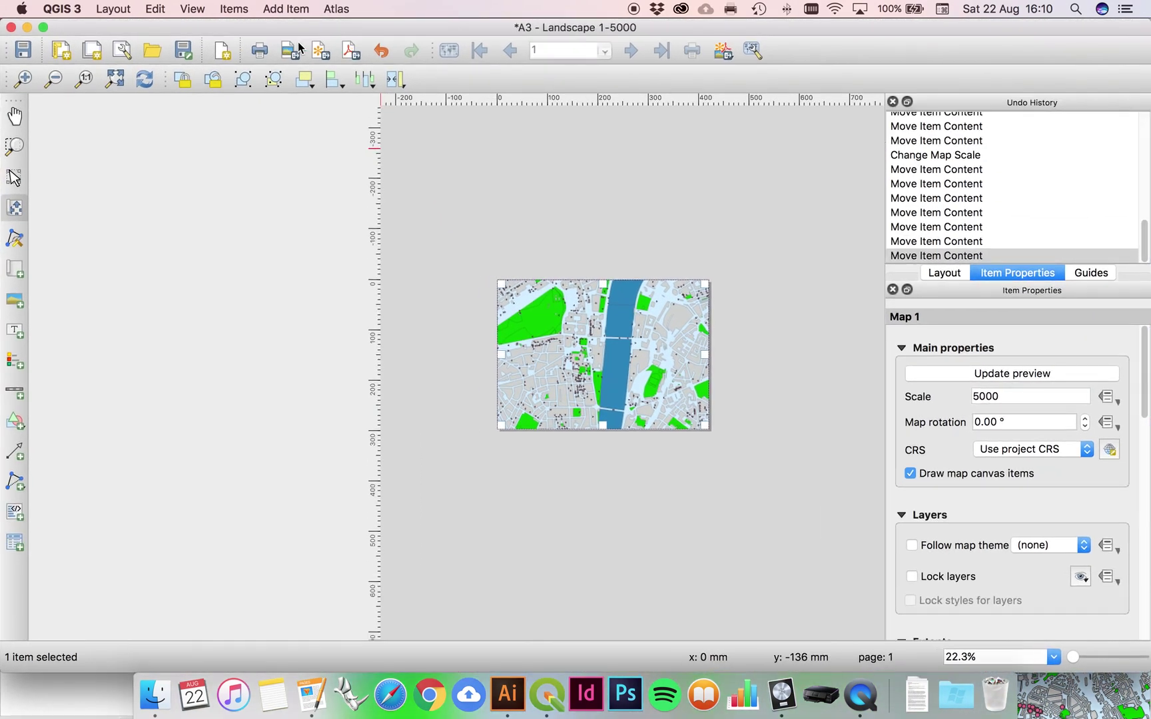
click(113, 8)
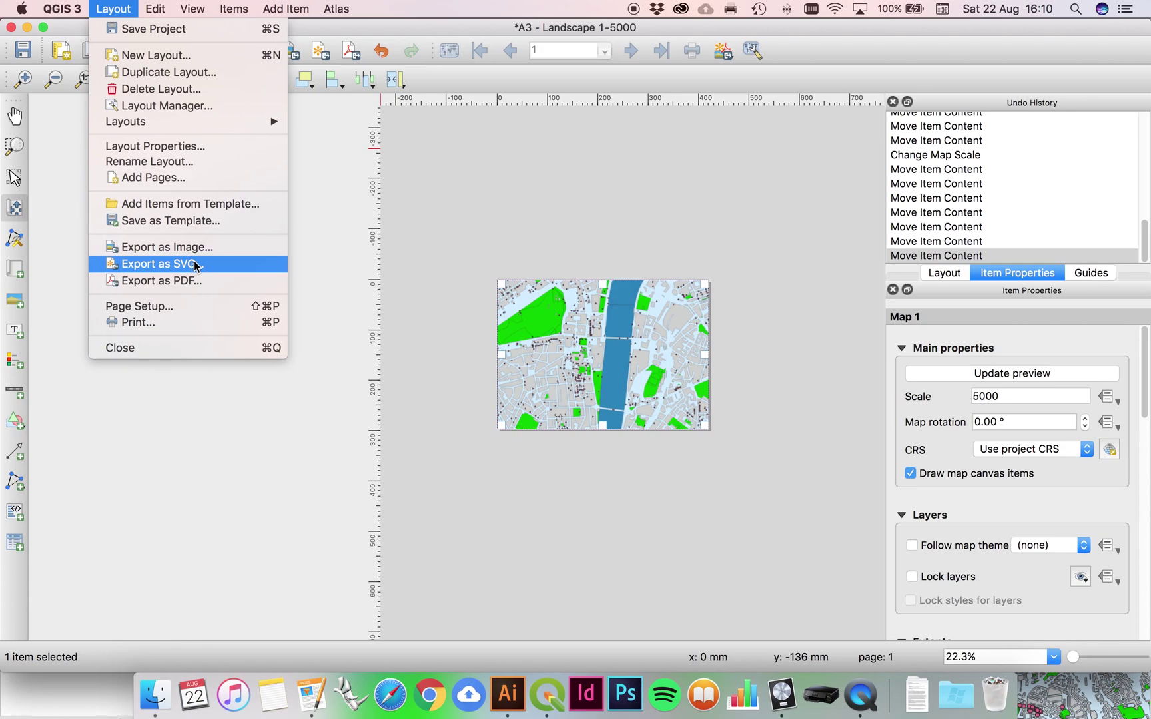
click(160, 264)
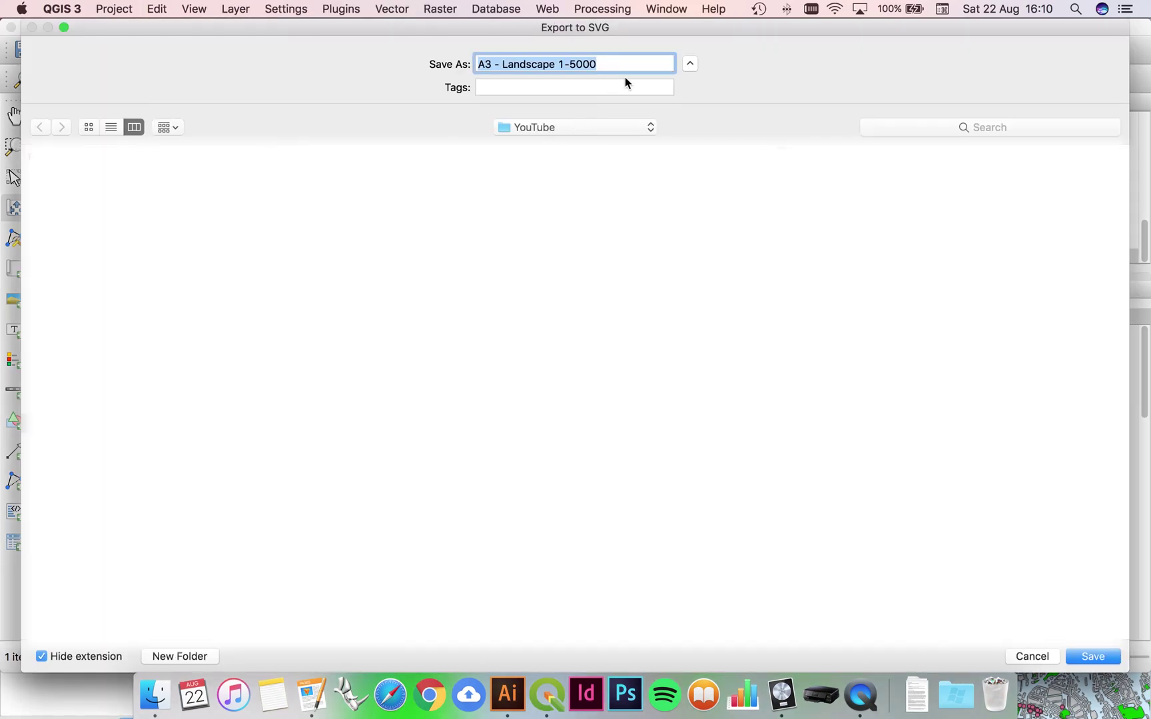
Name the SVG file 'A3 test-5' and confirm the save location.
text(A3 test-4)
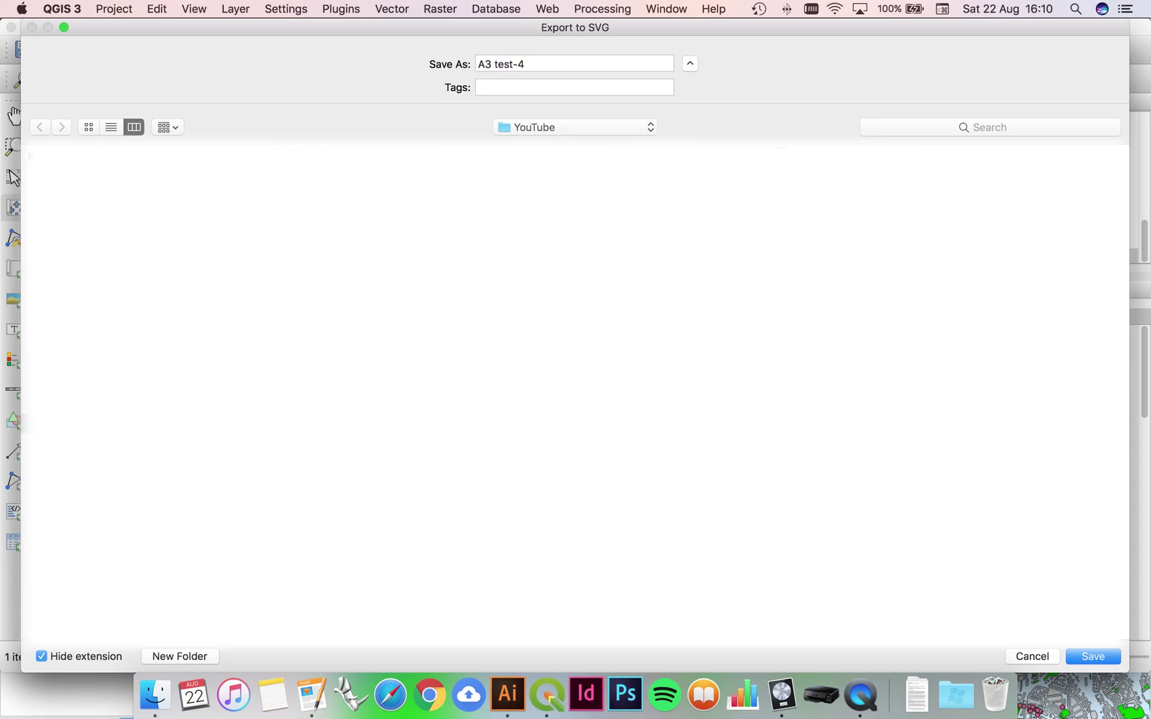
click(555, 67)
key(BackSpace)
text(5)
key(Return)
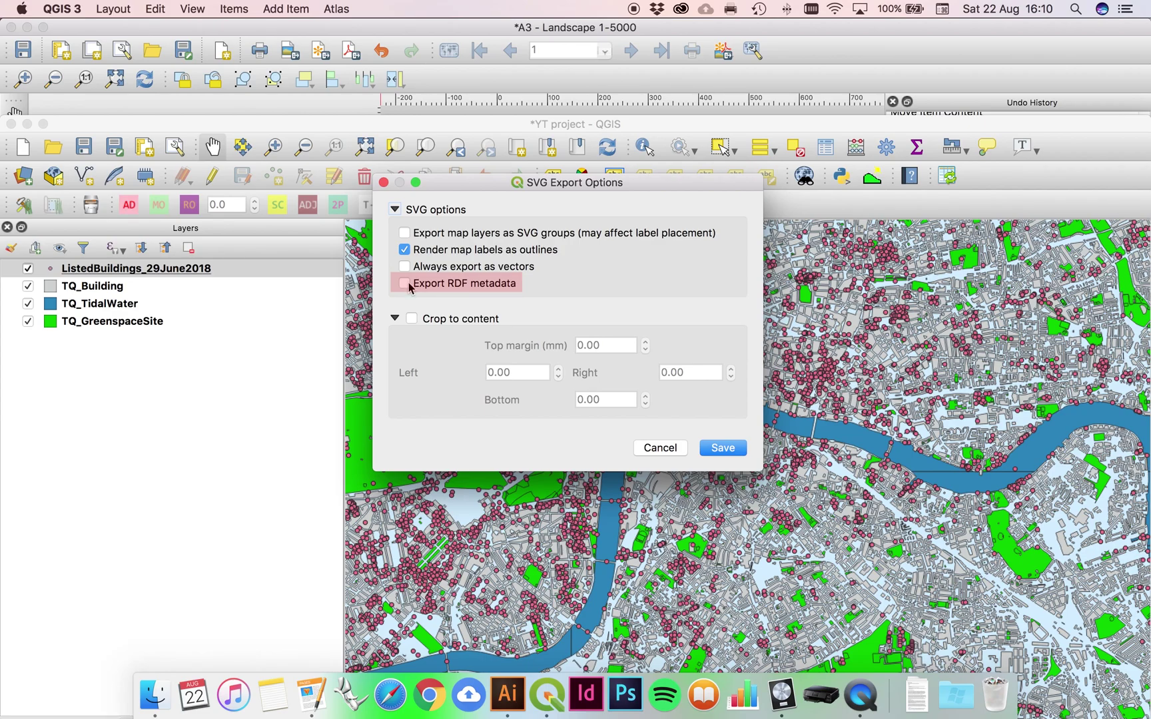
Enable 'Always export as vectors' in the SVG export options and save the file.
click(405, 268)
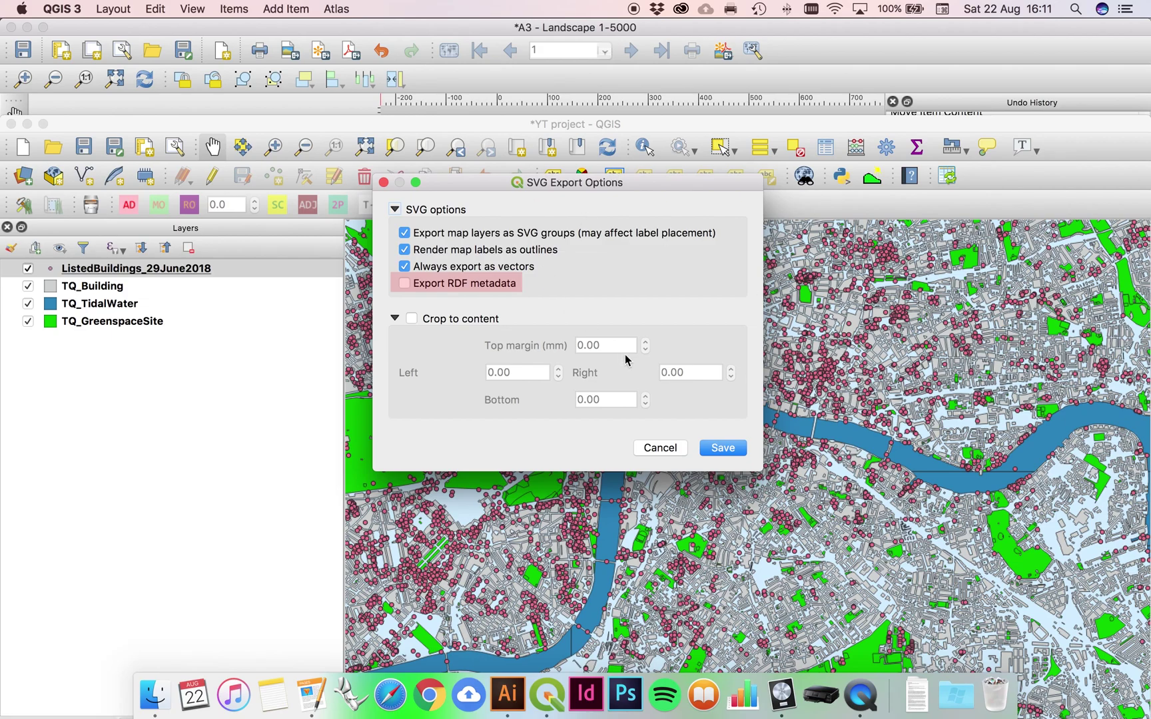
click(722, 448)
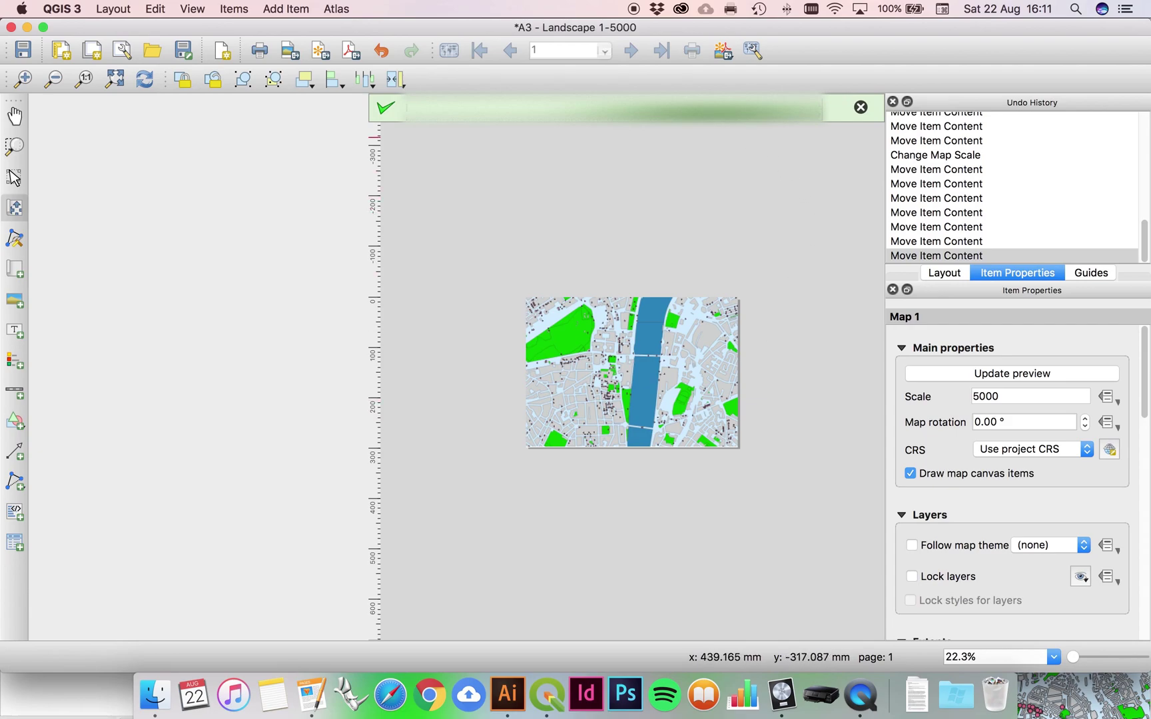
In Finder, open the exported A3 test-5.svg in Adobe Illustrator using Open With.
key(super+Tab)
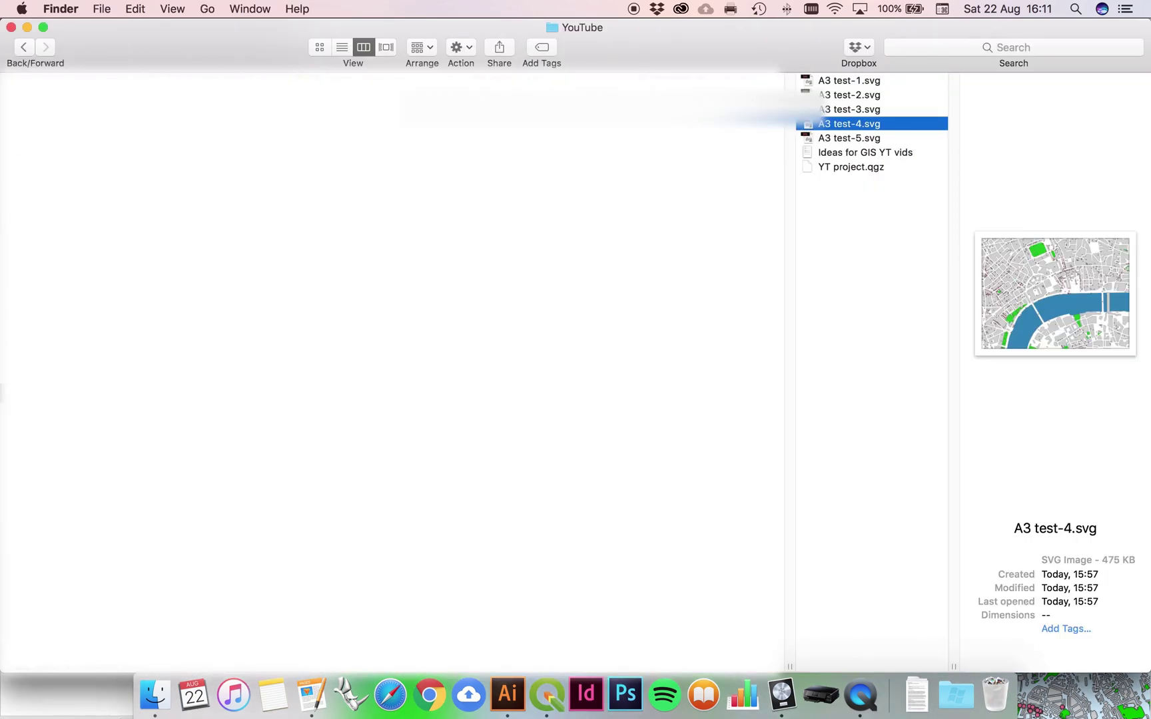
click(830, 152)
click(831, 138)
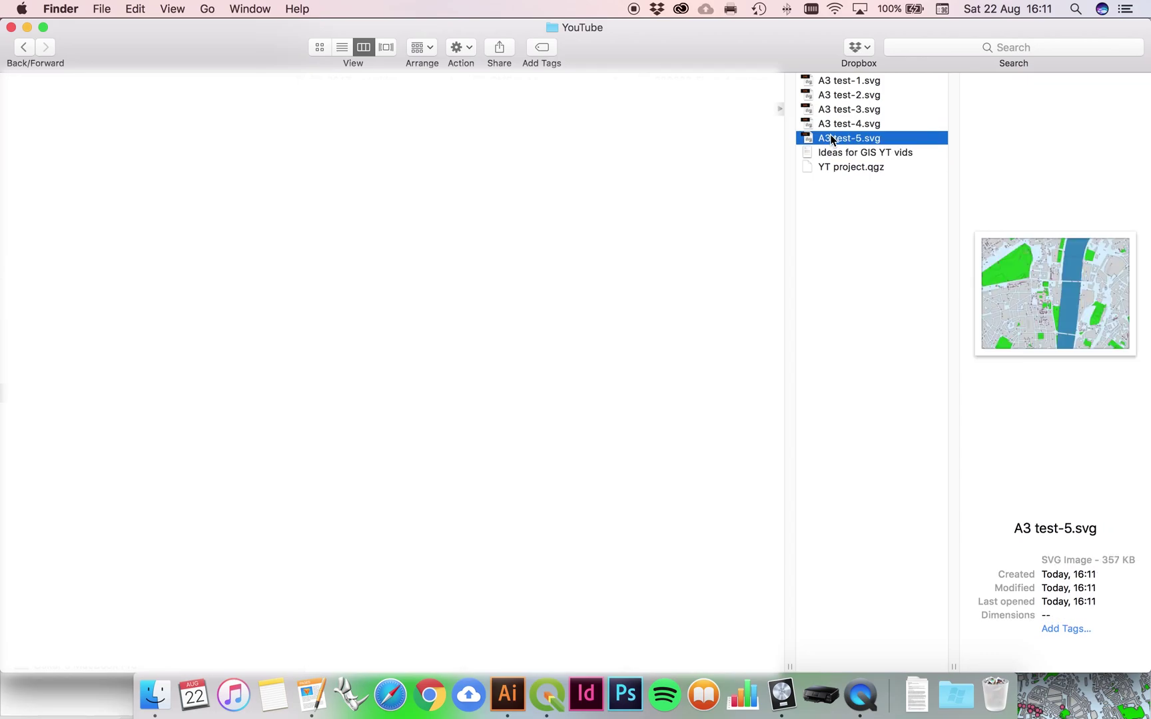
right_click(831, 139)
mouse_move(869, 160)
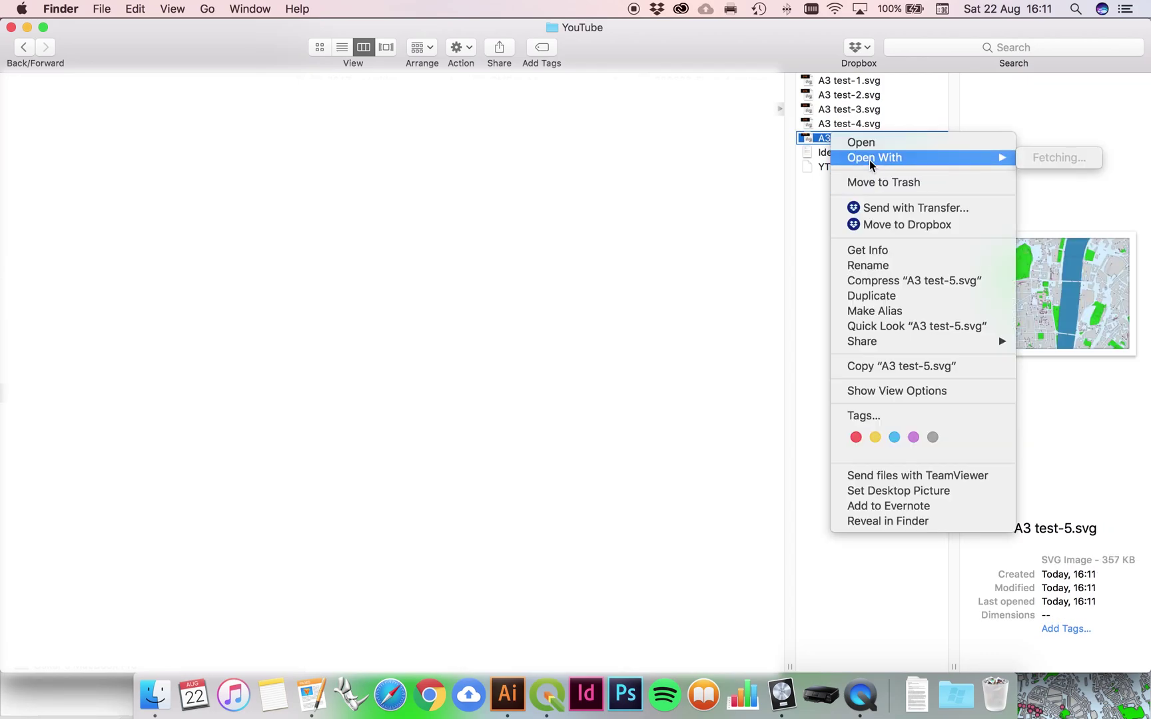
click(662, 158)
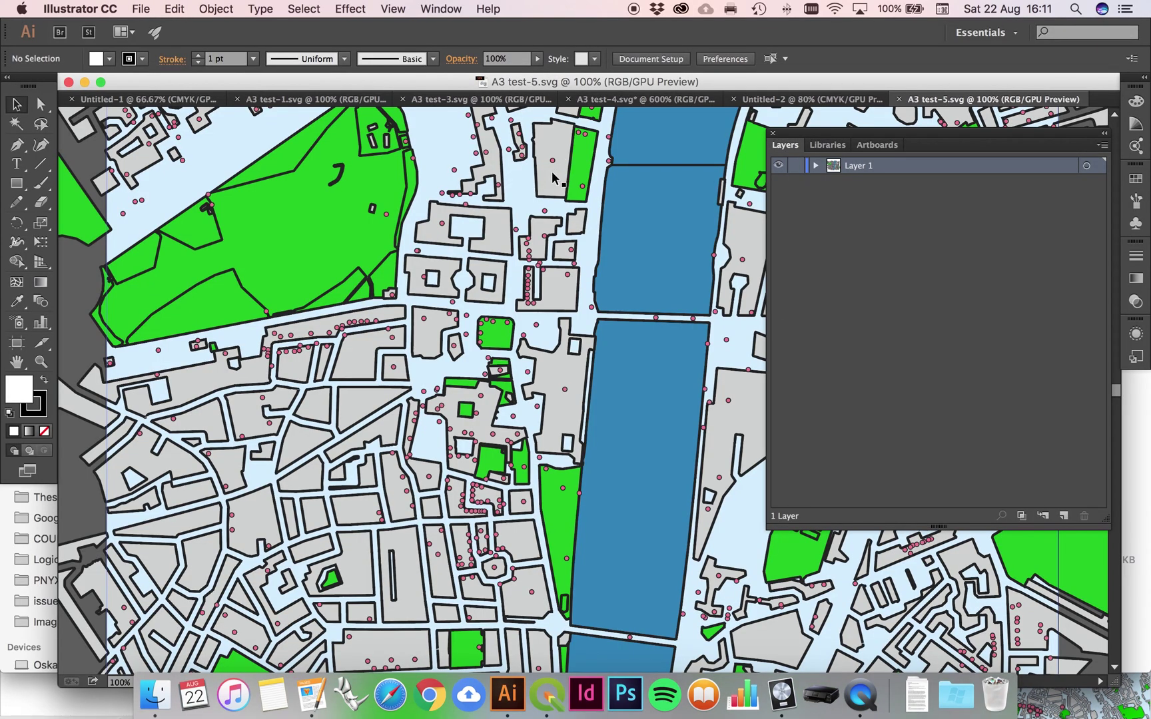
Zoom out, expand Layer 1 to show its nine sublayers, and hide all of them.
key(super+minus)
key(super+minus)
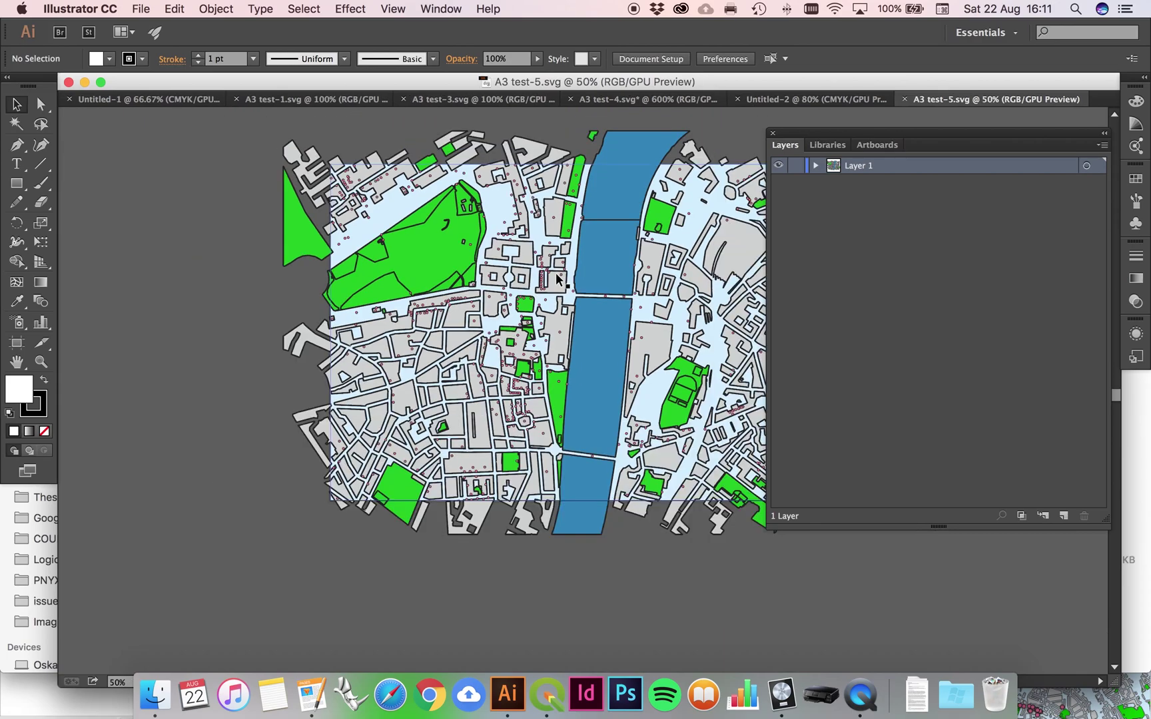
scroll(155, 276, right, 5)
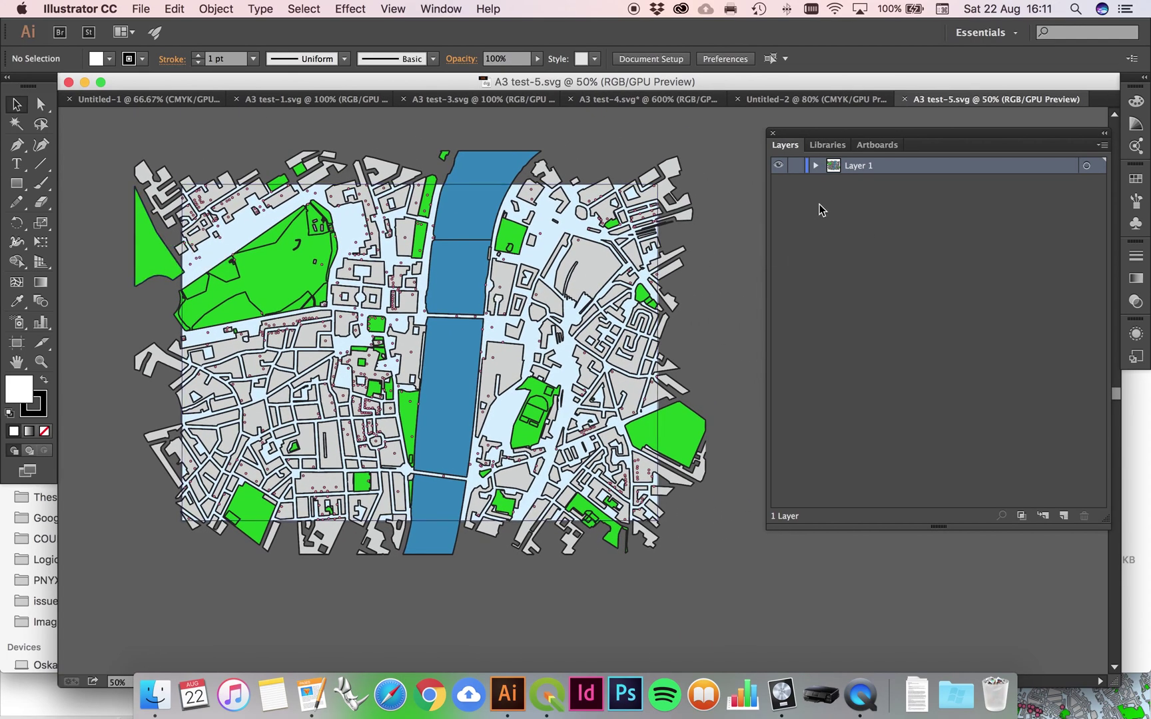
click(816, 166)
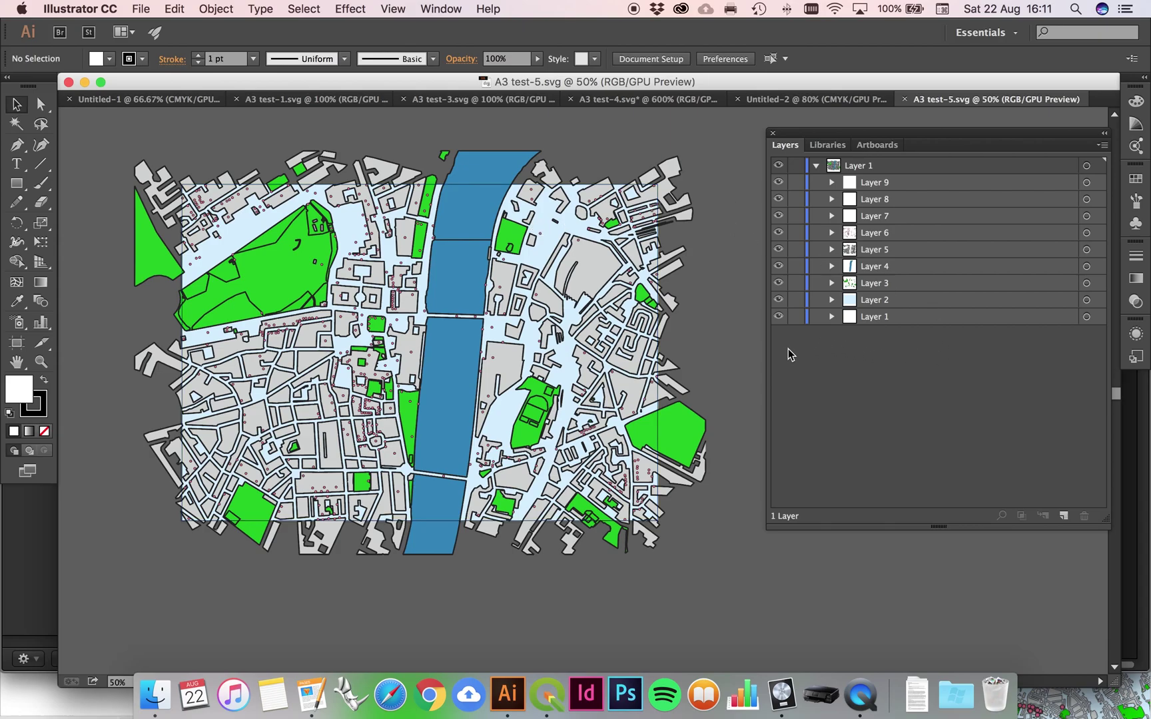
drag(778, 320, 779, 181)
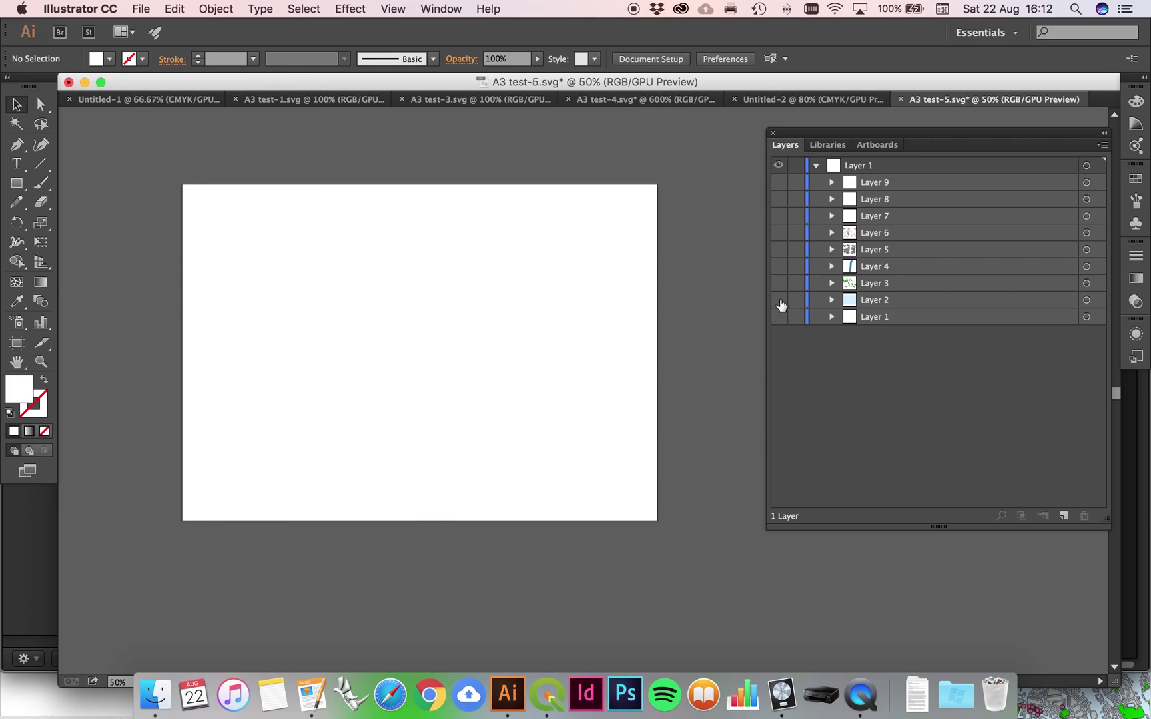
Show Layer 1, Layer 2 (light-blue background) and Layer 3 (green spaces) again.
click(778, 317)
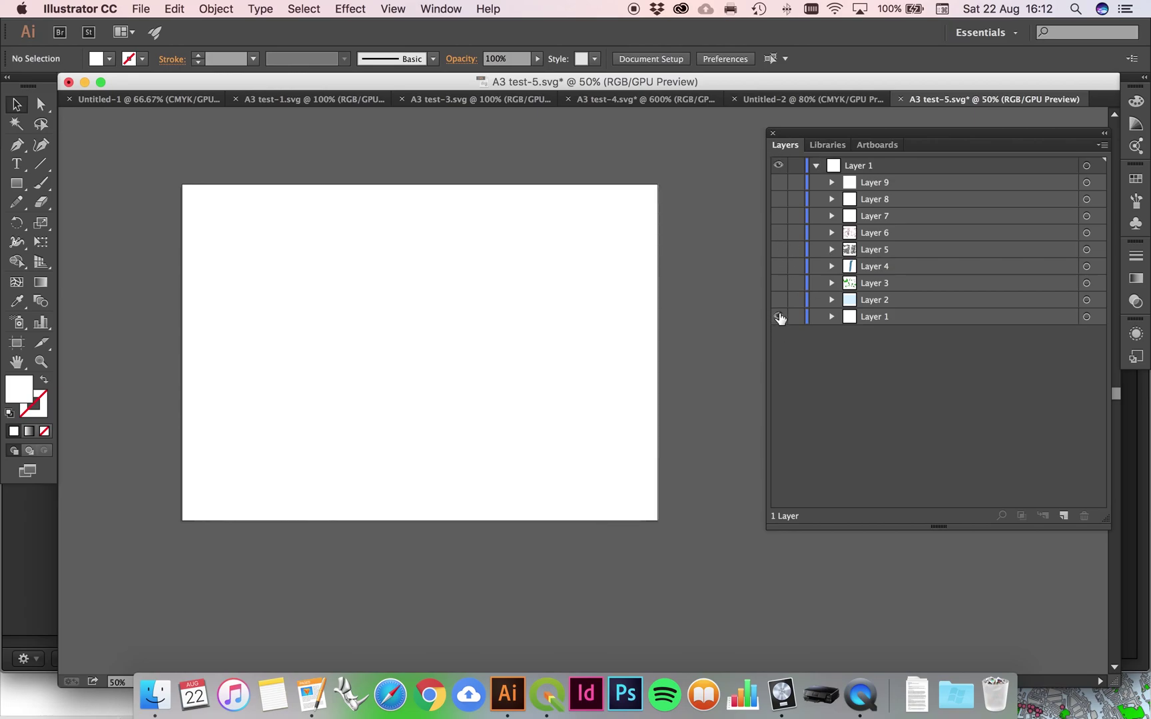
click(779, 301)
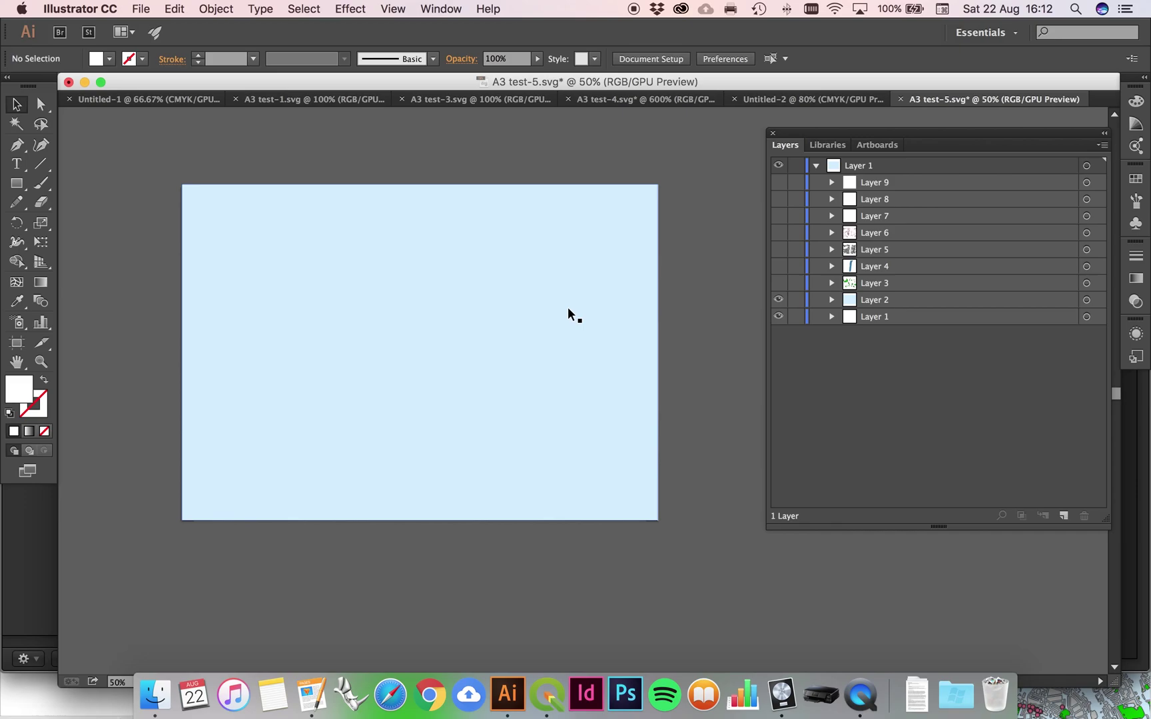
click(778, 284)
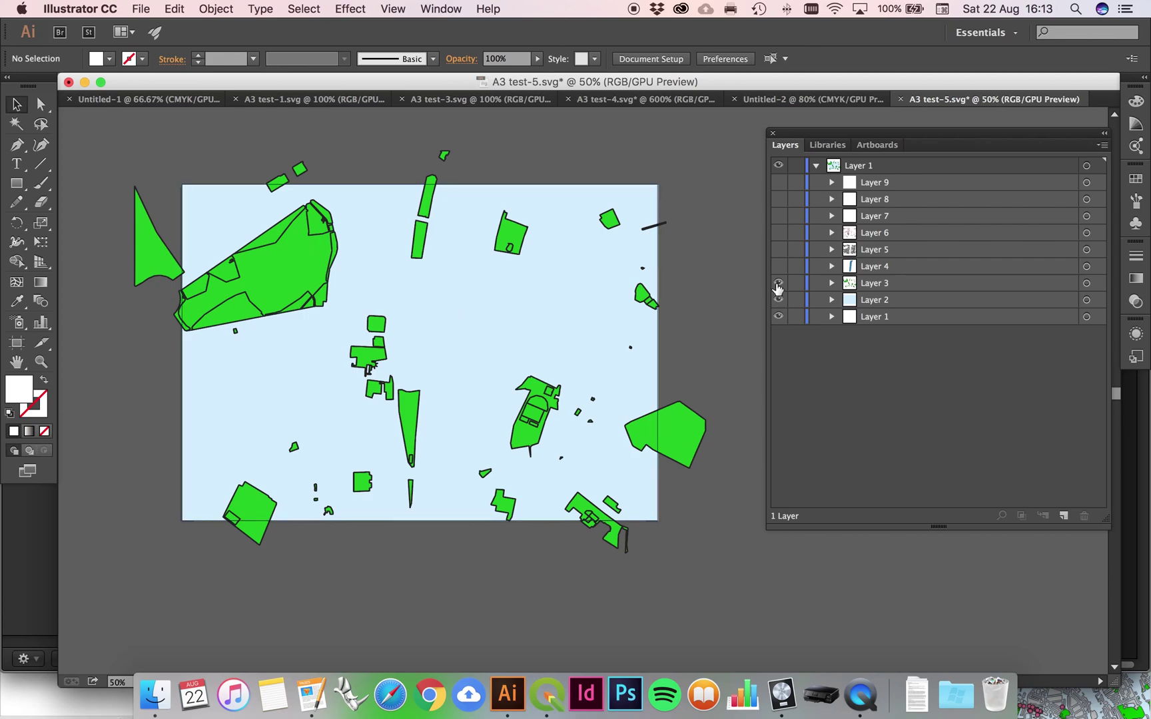
In QGIS, close the print layout and select TQ_GreenspaceSite for comparison.
key(super+Tab)
key(super+Tab)
key(super+Tab)
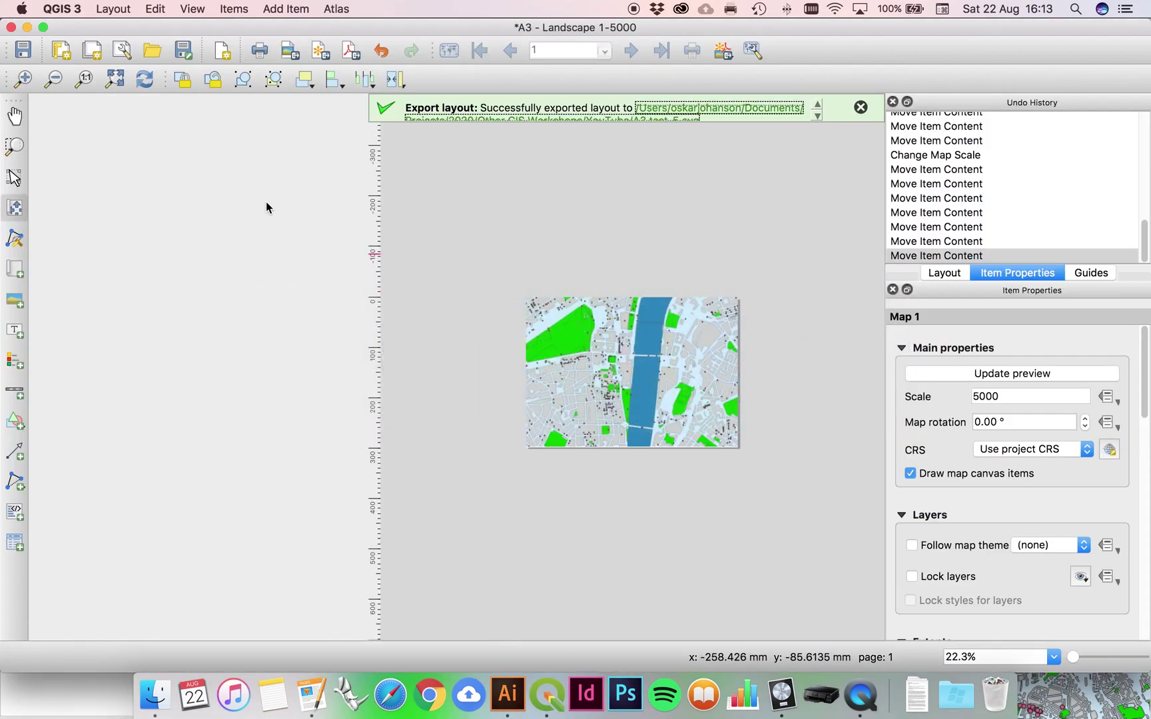
click(10, 28)
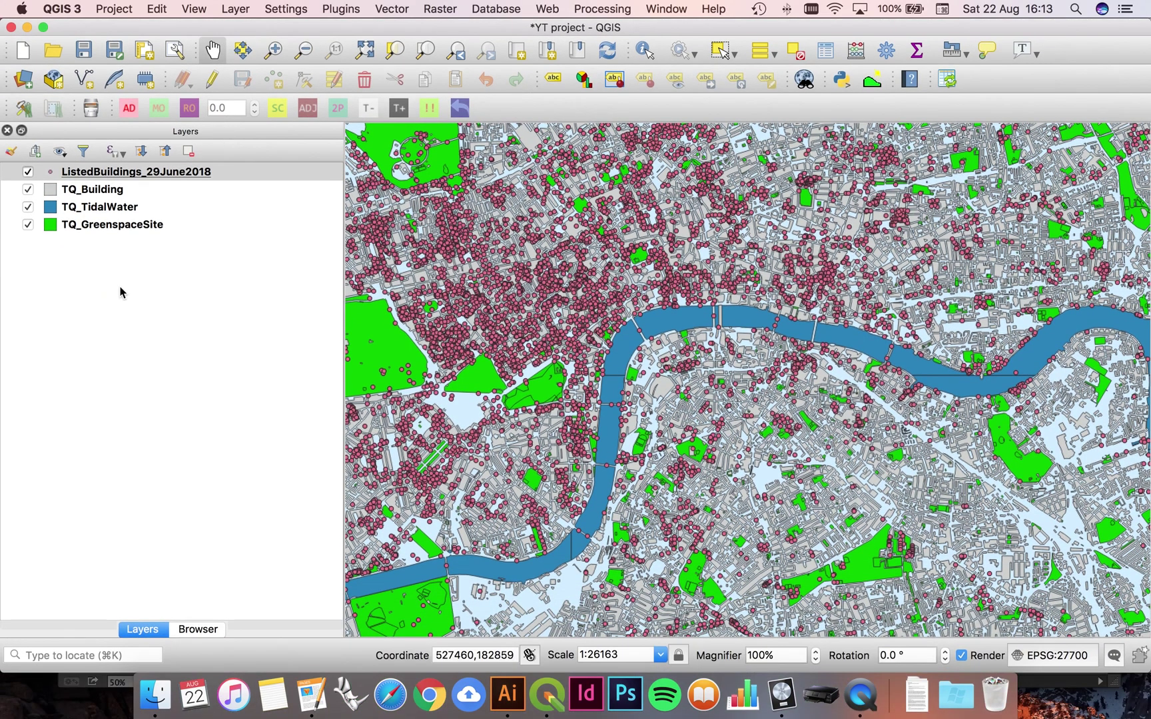
click(73, 228)
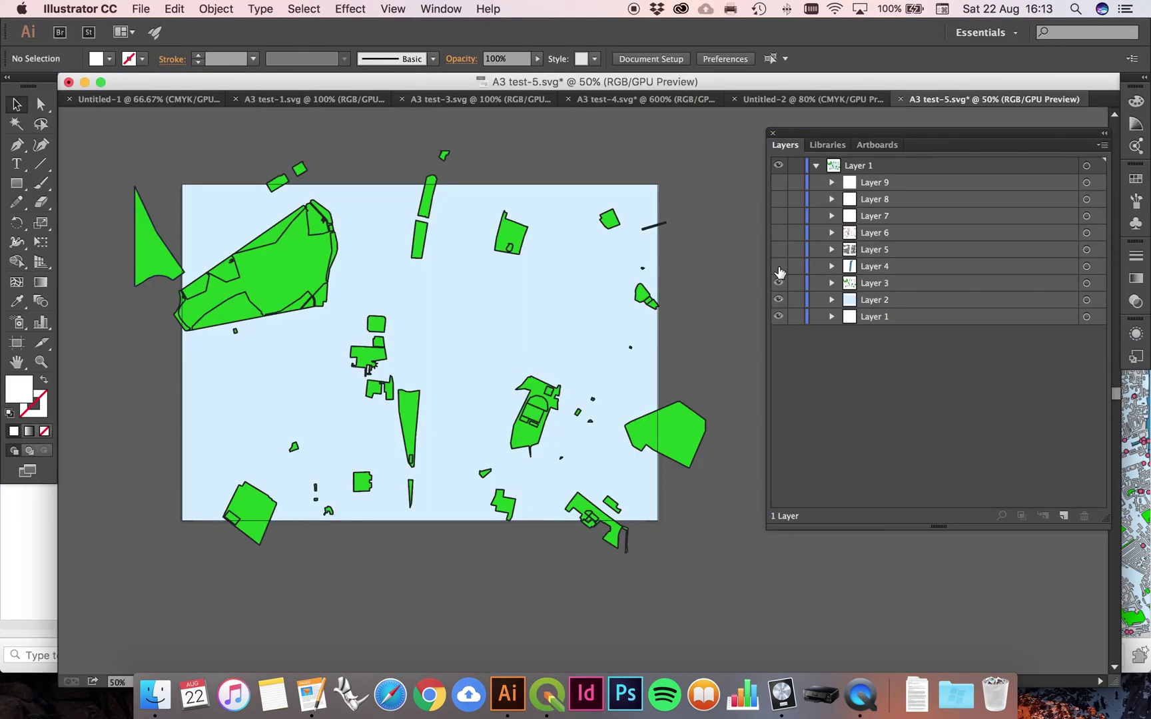
Show Layers 4–6 (river, grey buildings, listed-building dots), checking TQ_TidalWater in QGIS.
click(778, 266)
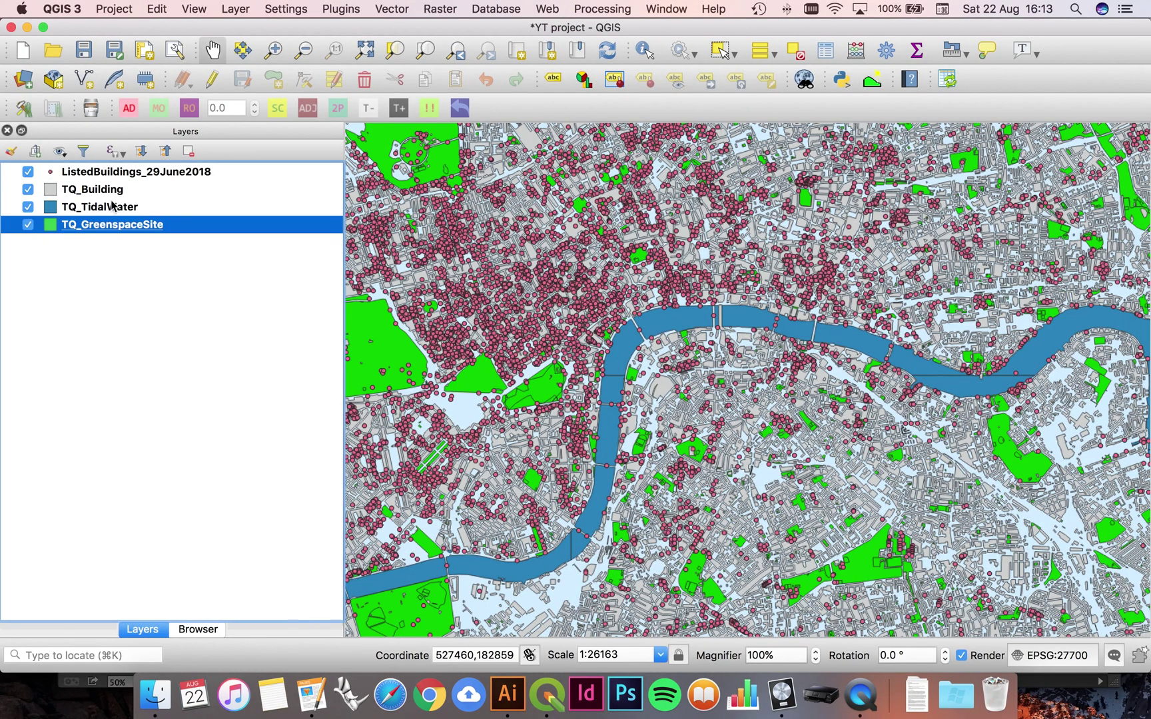
click(126, 207)
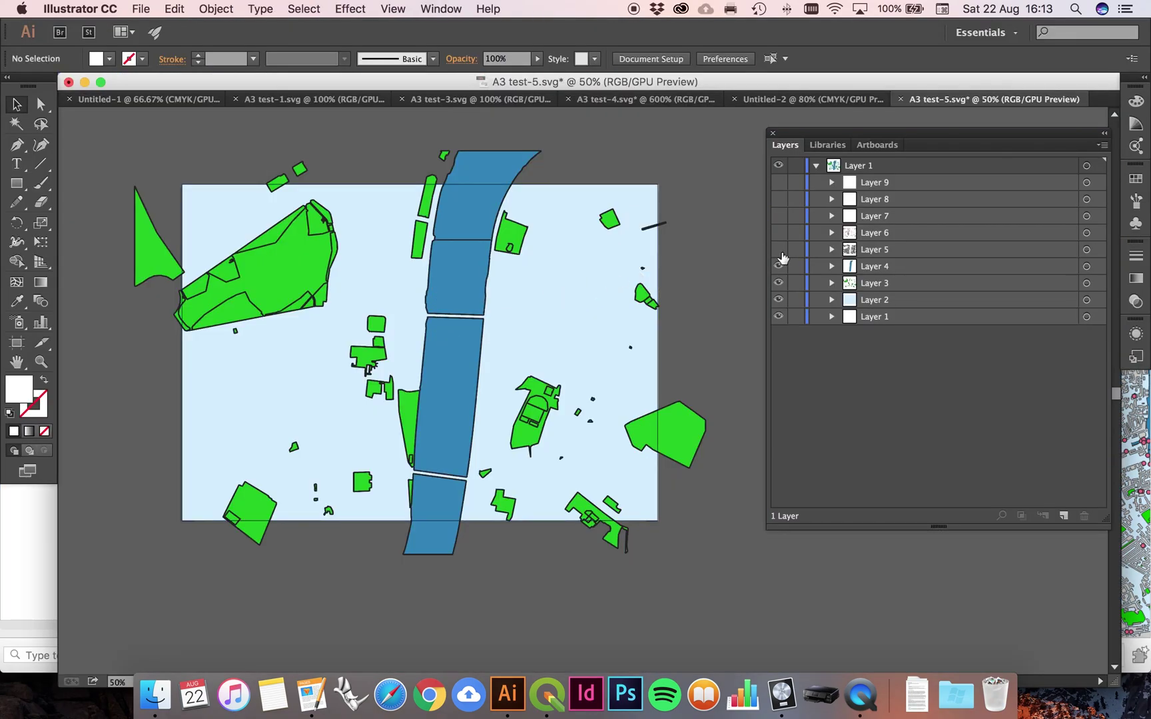
click(778, 249)
click(778, 233)
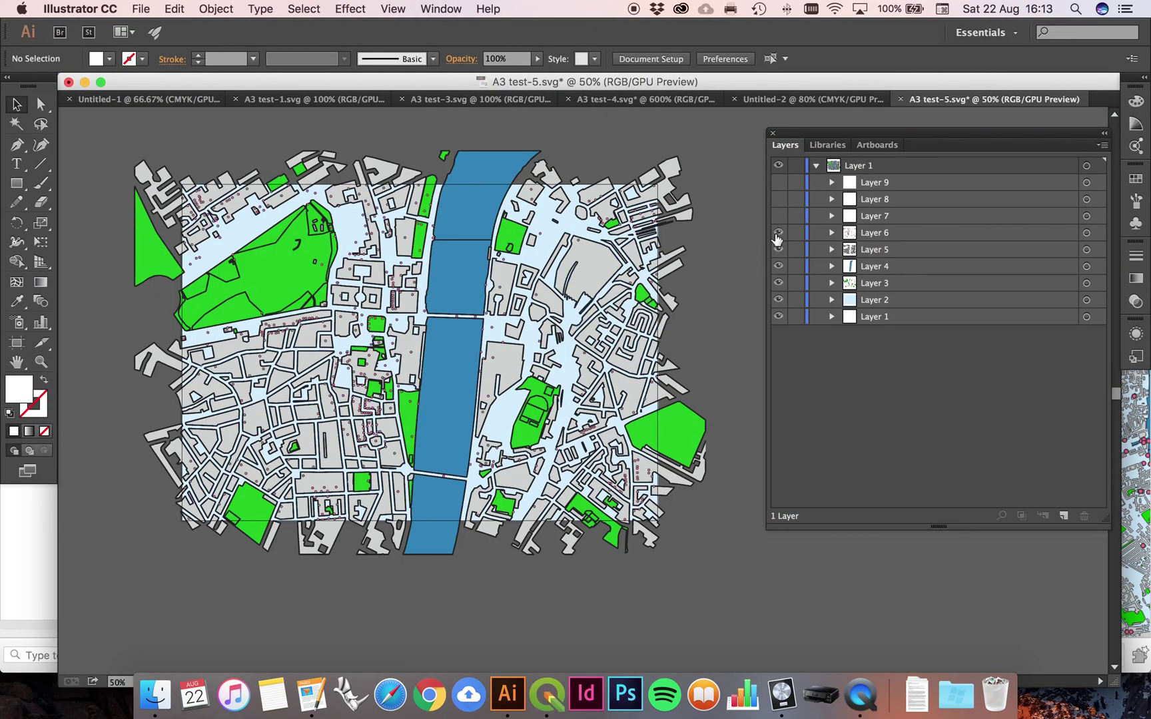
Zoom in and select the pink listed-building dot group, then select ListedBuildings_29June2018 in QGIS.
key(super+equal)
key(super+equal)
key(super+equal)
key(super+equal)
key(super+equal)
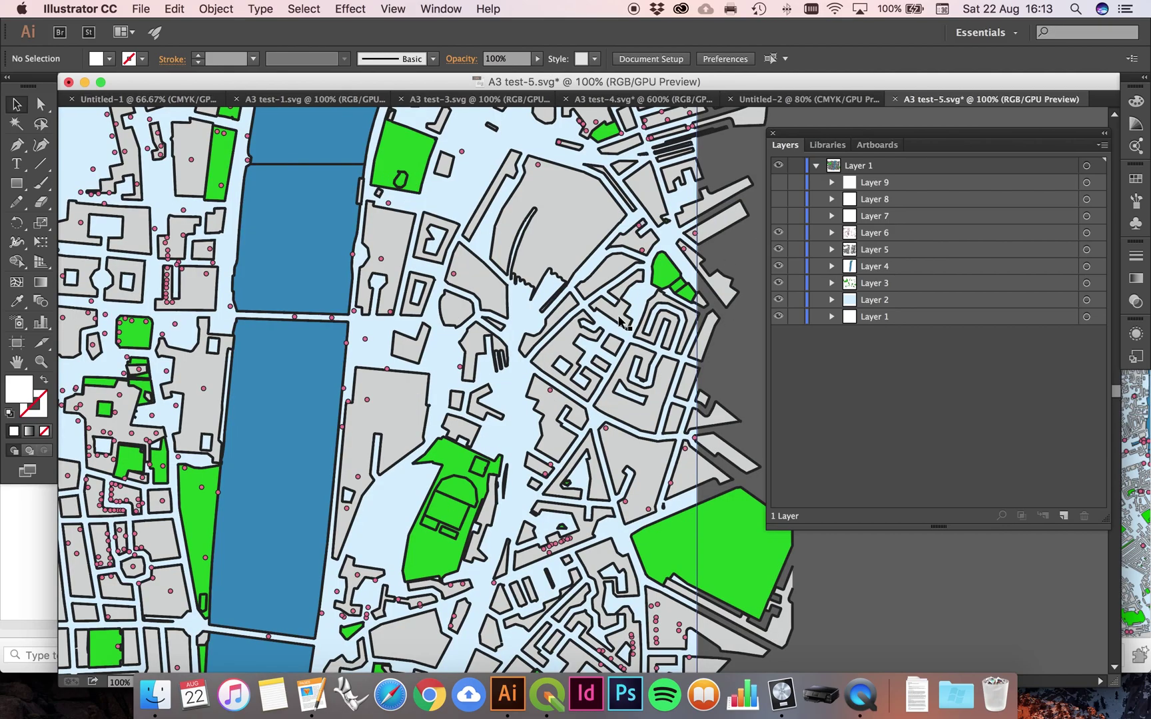
click(419, 536)
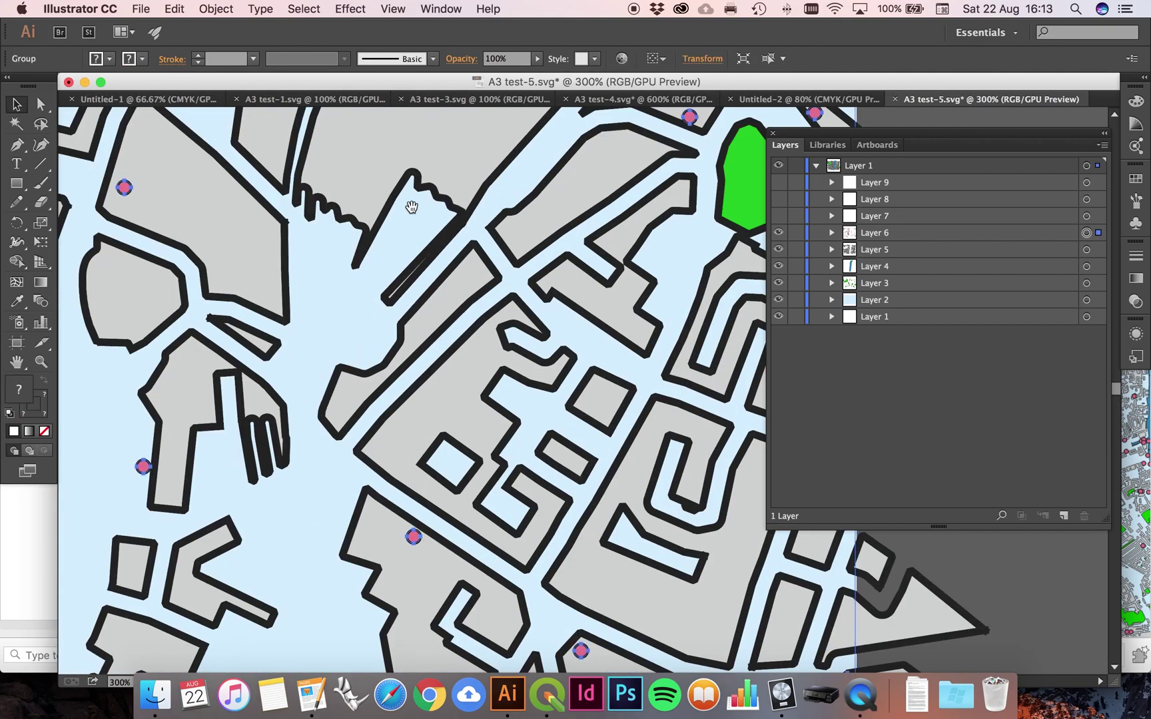
key(super+Tab)
click(74, 175)
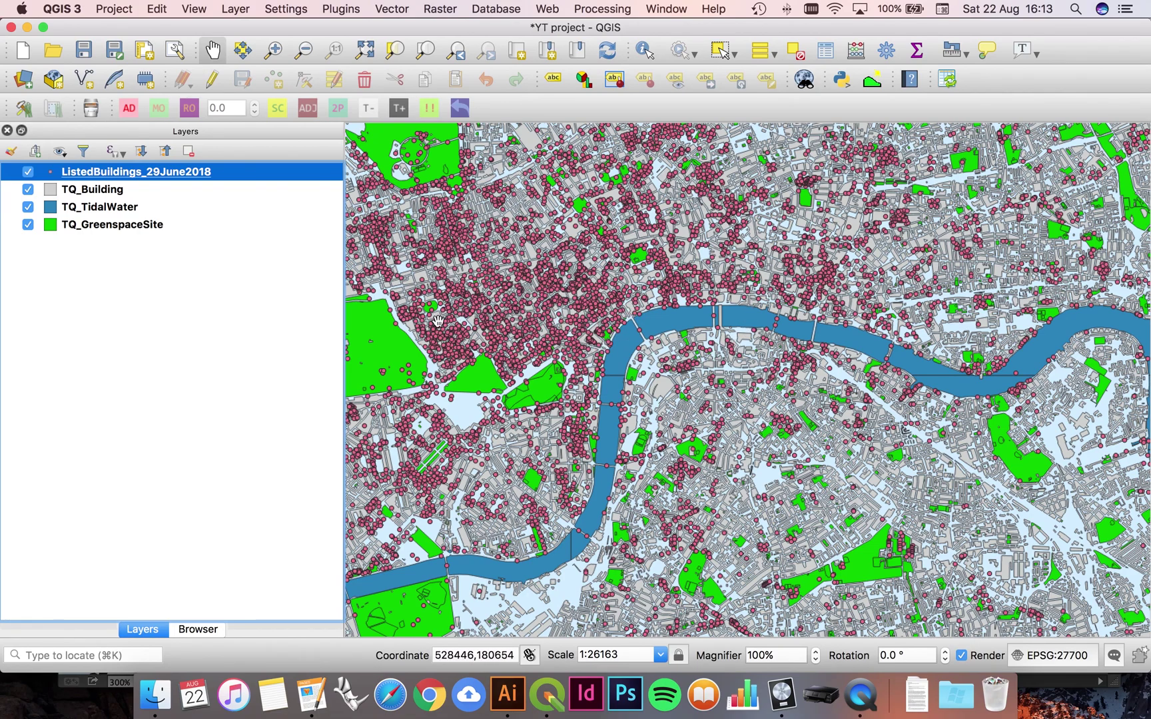
Zoom closer on a pink marker in Illustrator, then open ListedBuildings_29June2018's symbology in QGIS.
key(super+Tab)
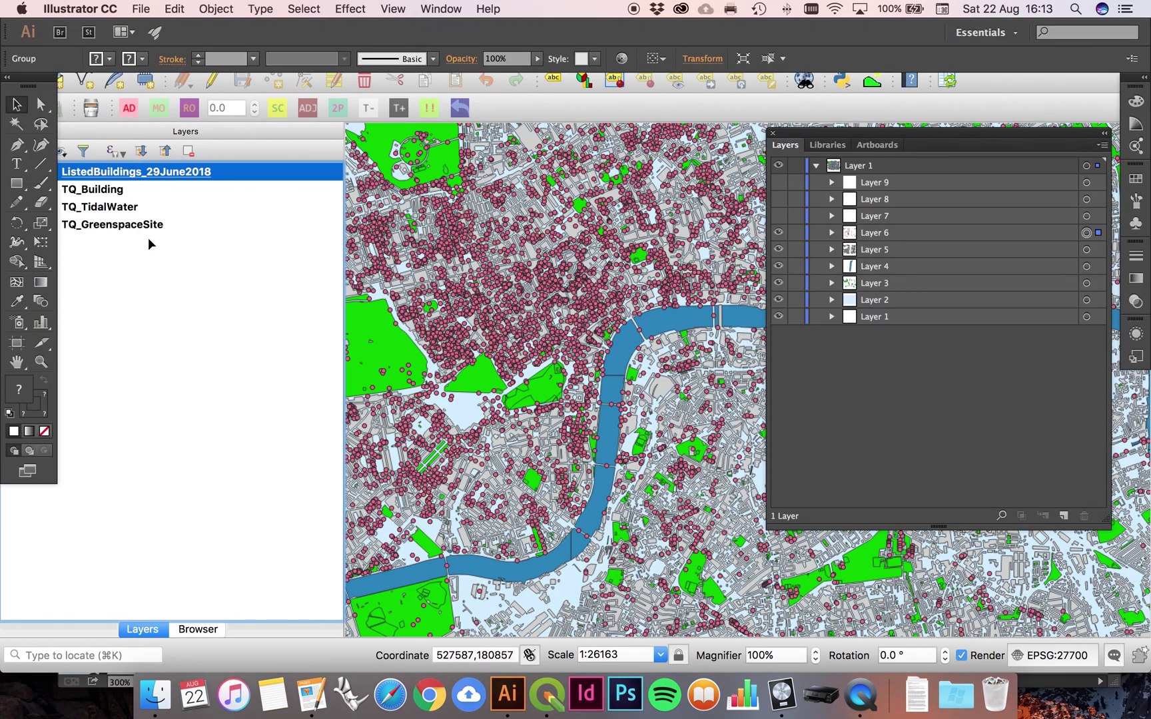
scroll(413, 547, up, 8)
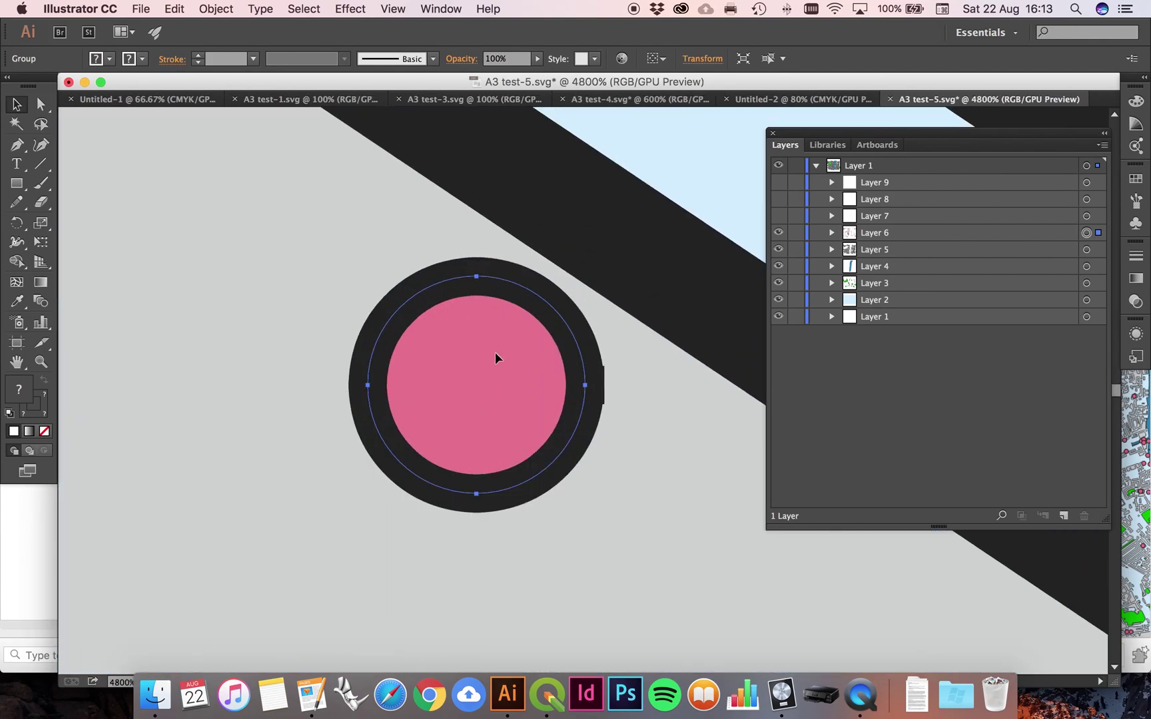
key(super+Tab)
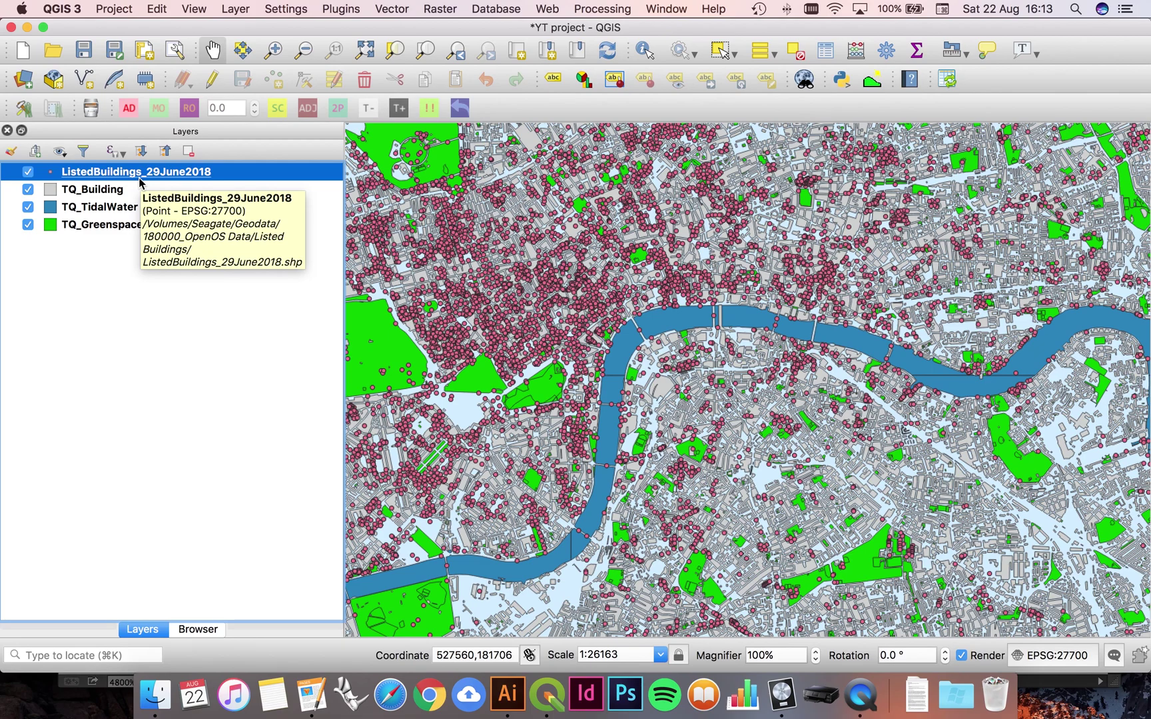
key(super+Tab)
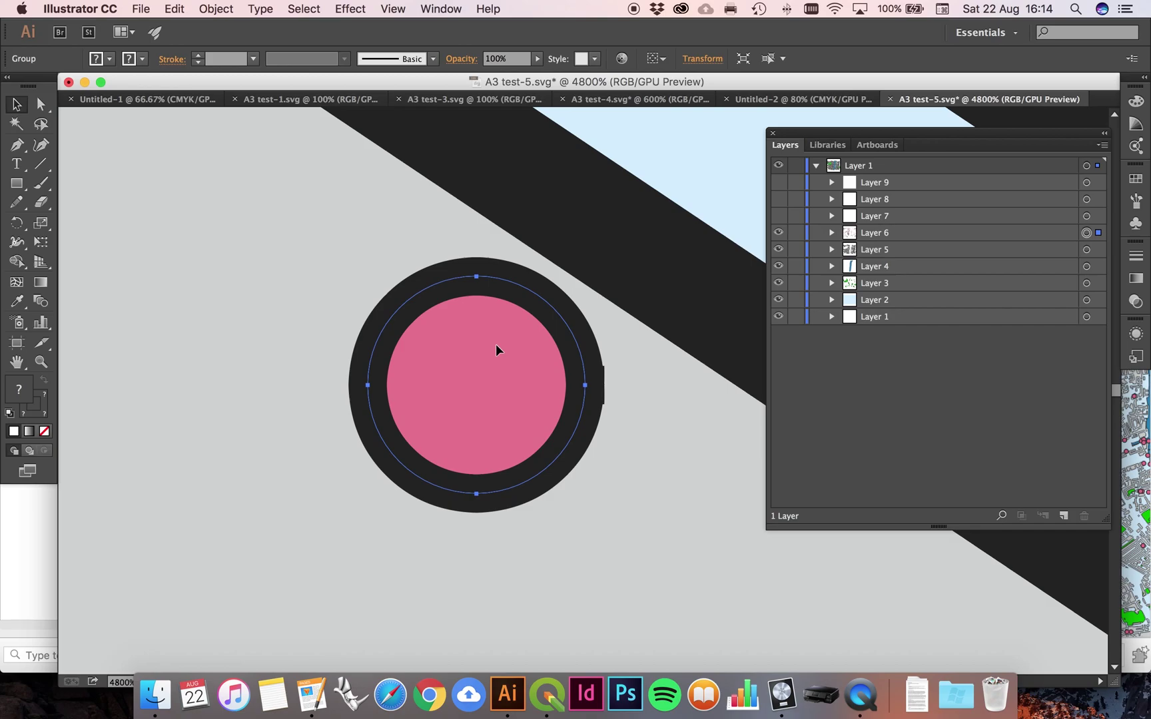
scroll(496, 344, down, 6)
scroll(486, 347, up, 5)
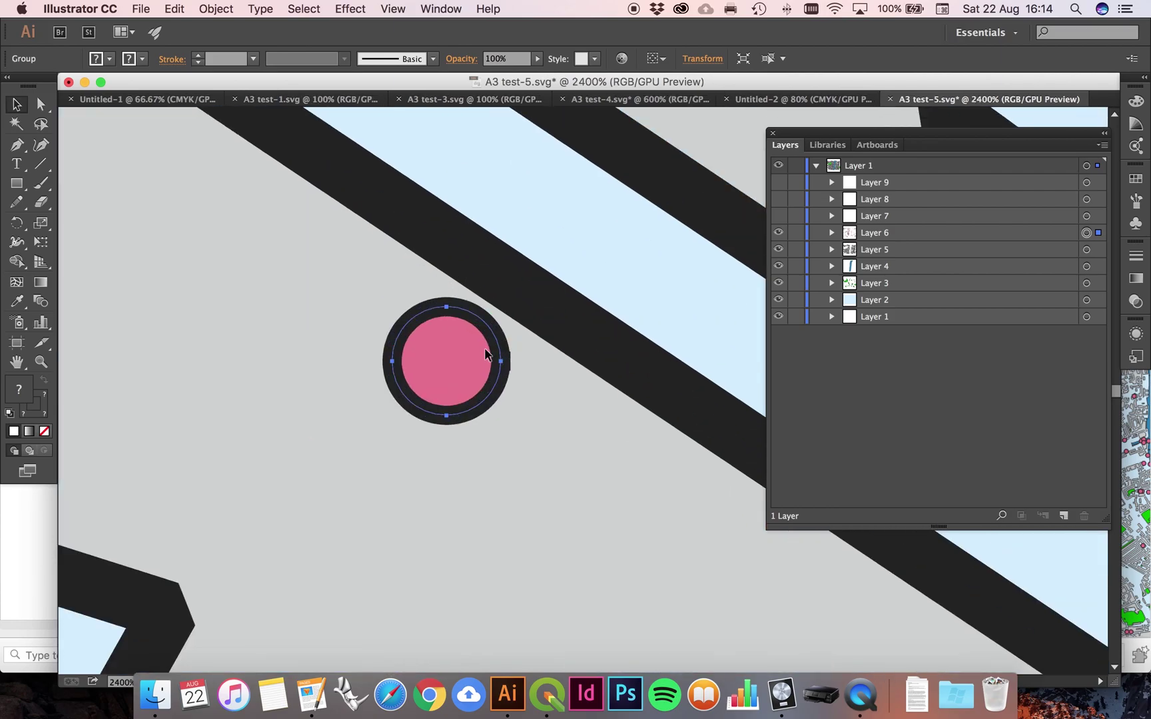
key(super+Tab)
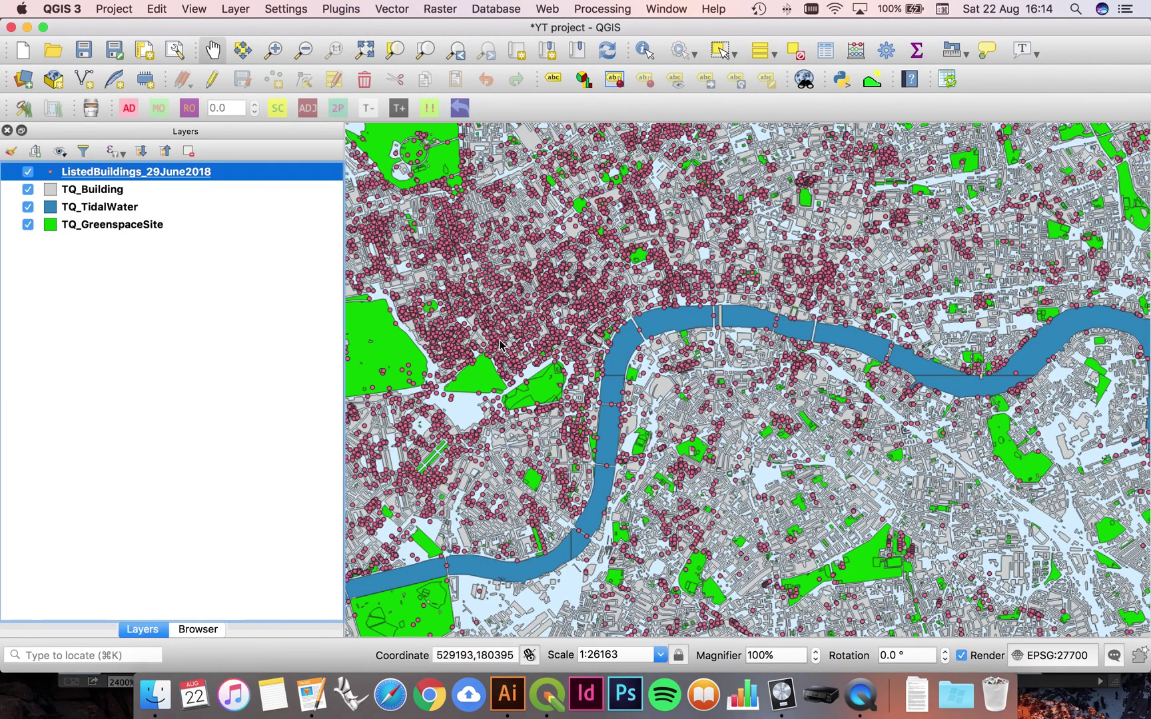
double_click(55, 175)
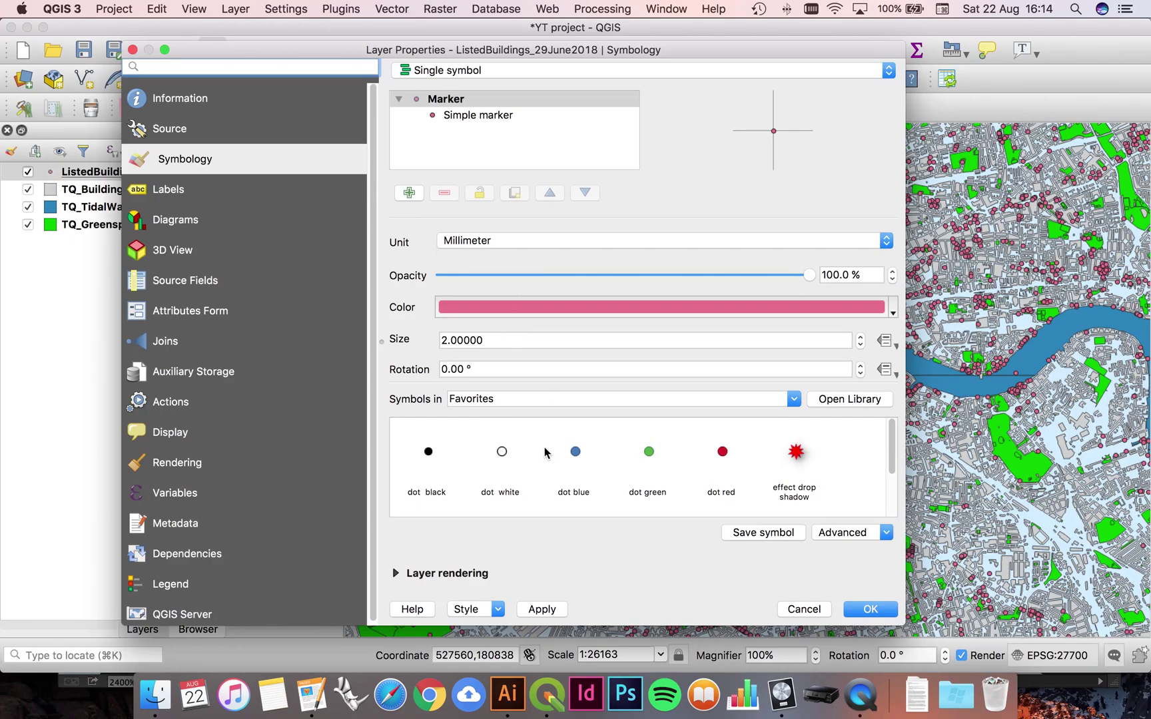
scroll(542, 460, down, 3)
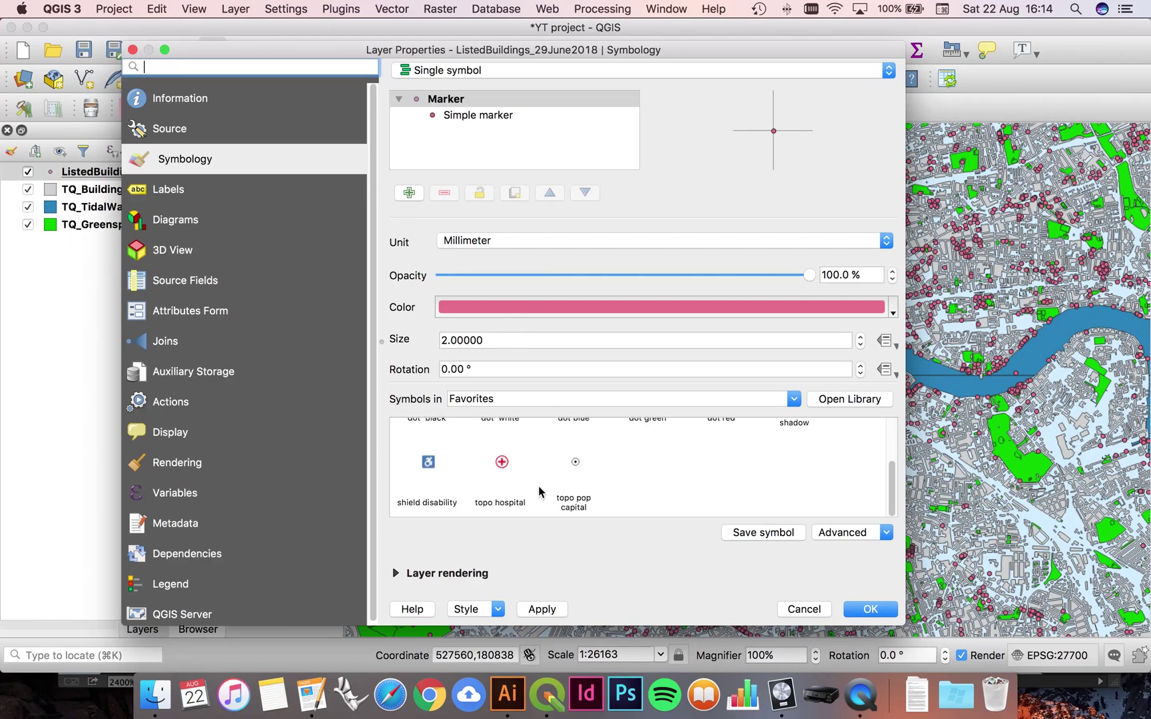
click(804, 609)
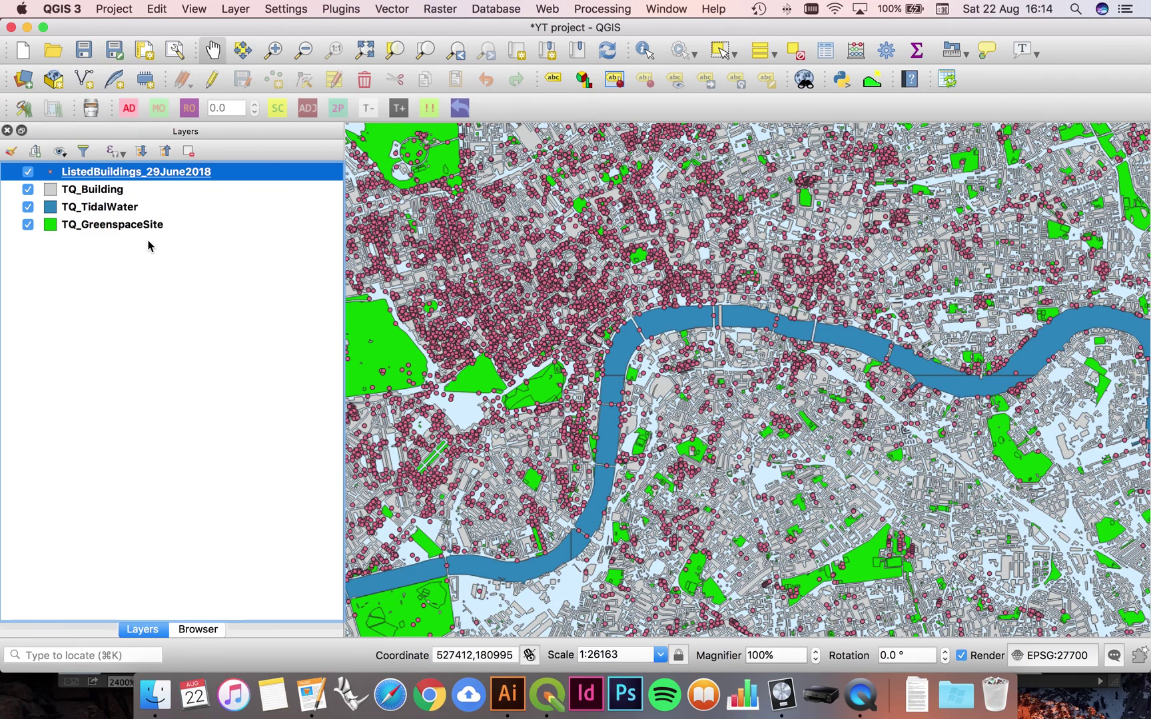
key(super+Tab)
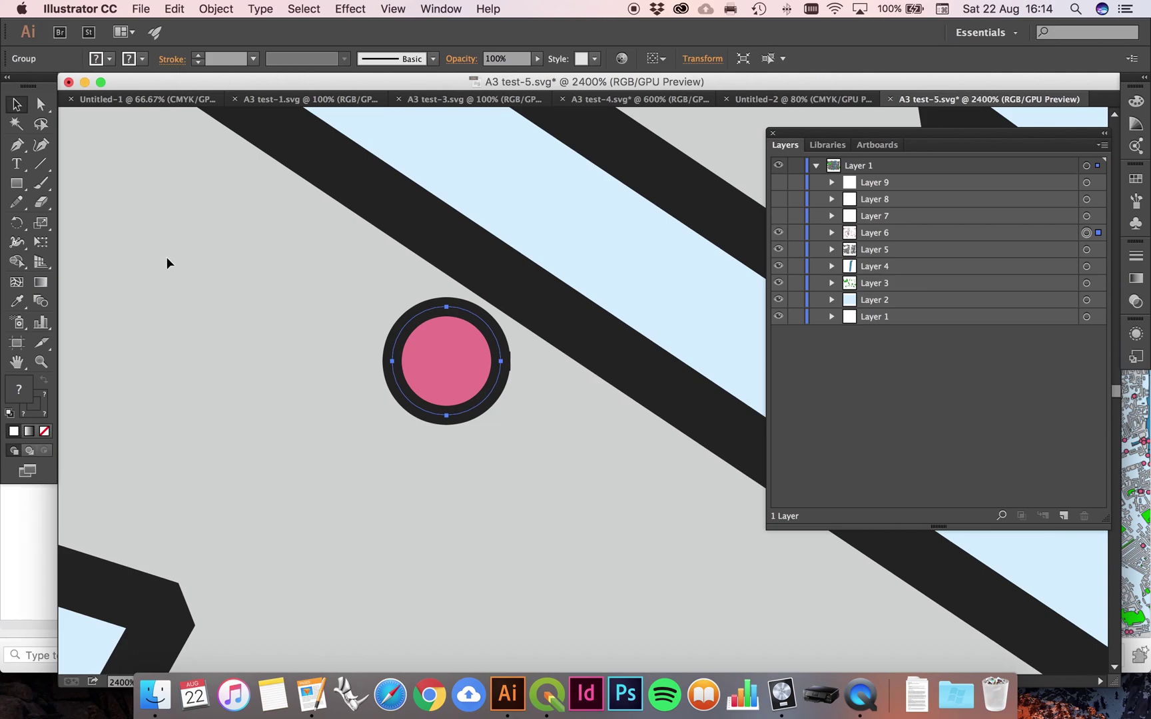
Show the Symbols panel from the Window menu beside the layers list.
click(438, 8)
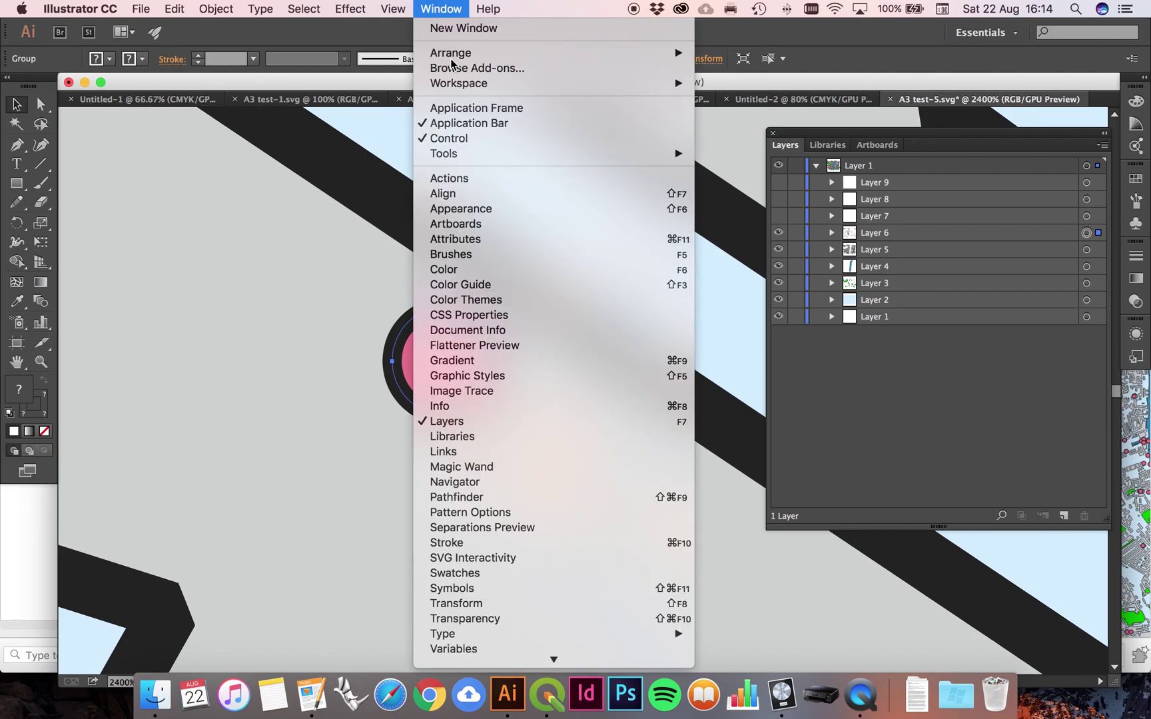
click(543, 590)
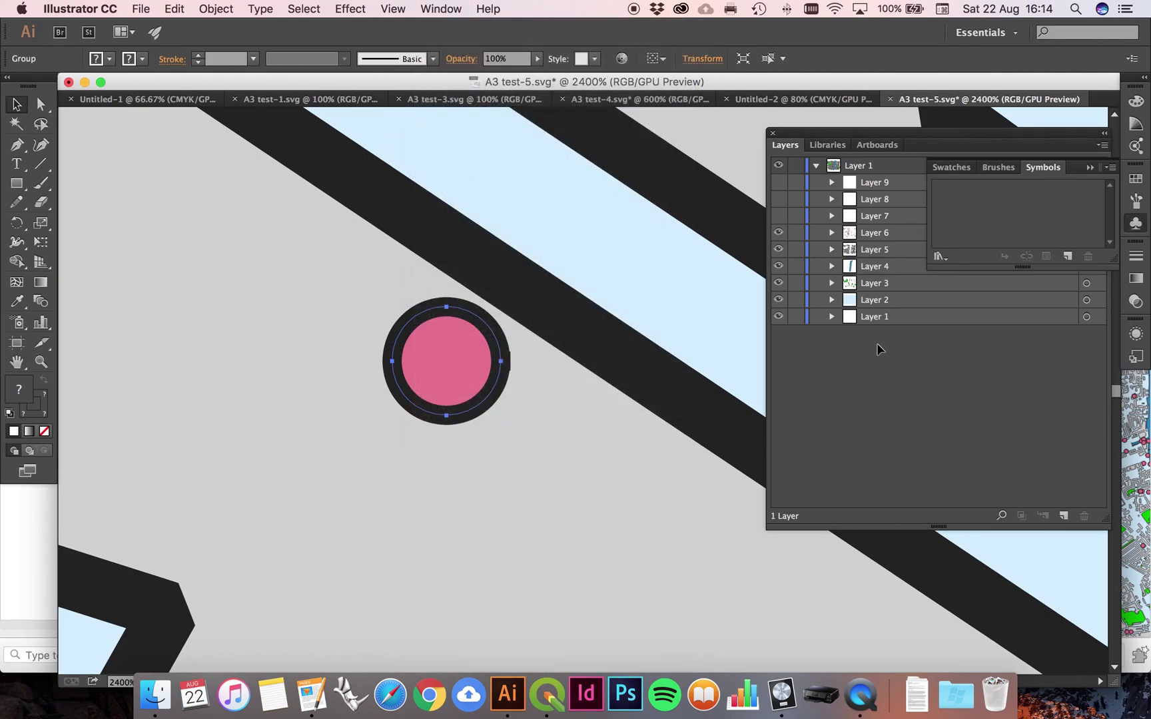